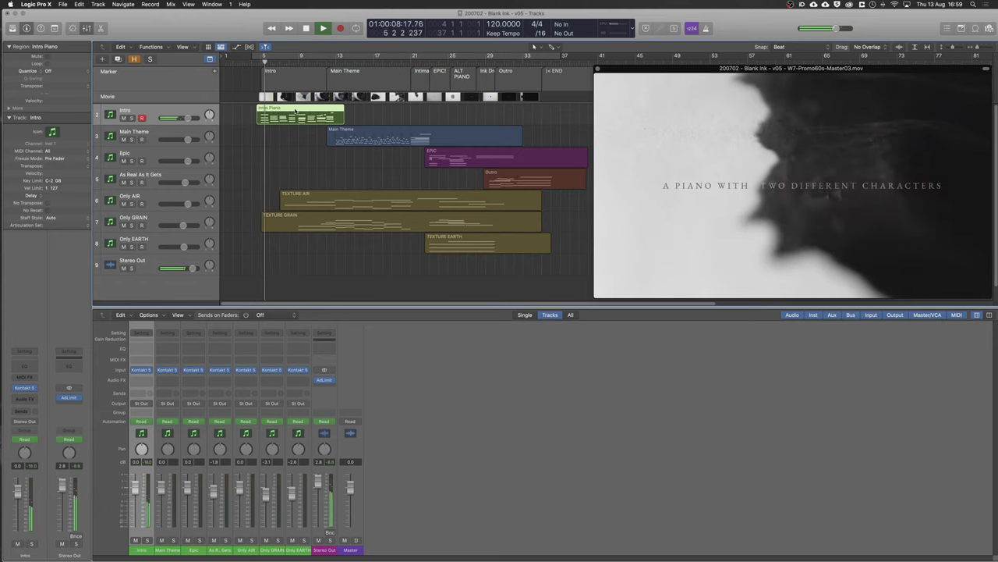
Show the Intro Piano region's notes in the Piano Roll.
{"action": "key", "text": "p"}
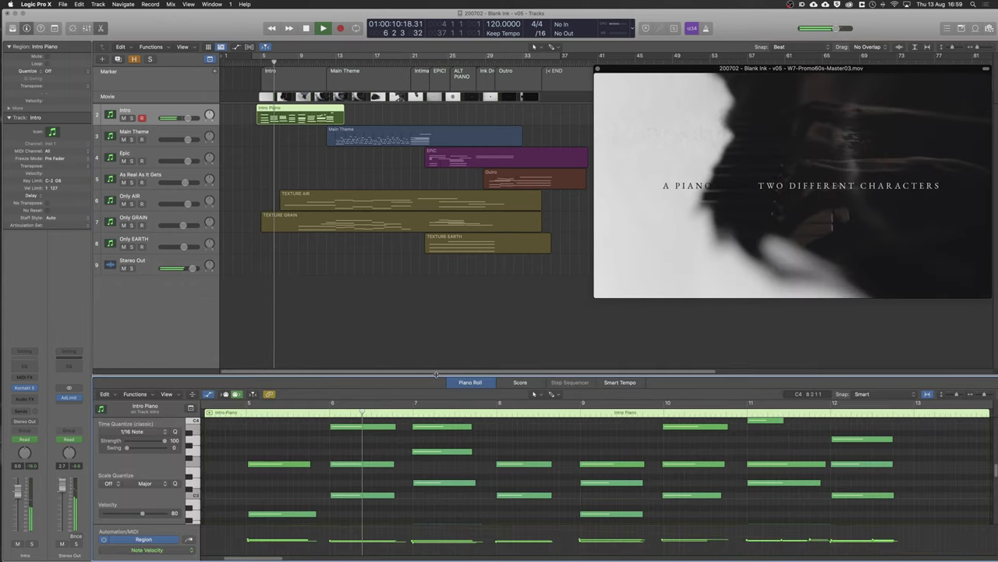
Enlarge and zoom out the Piano Roll, then view the Texture Air and Main Theme regions' notes.
{"action": "left_click_drag", "start_coordinate": [436, 375], "coordinate": [442, 317]}
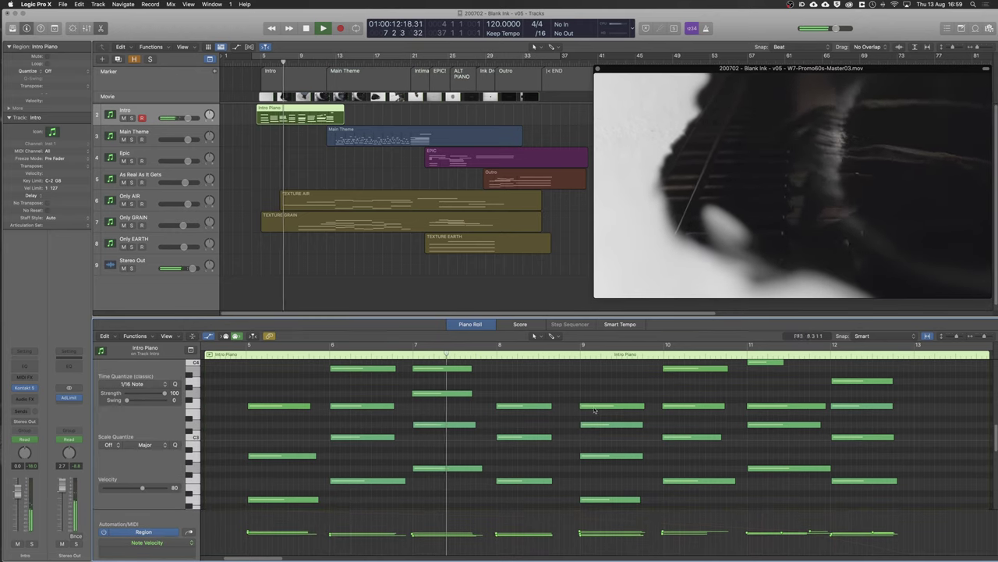
{"action": "key", "text": "super+Up"}
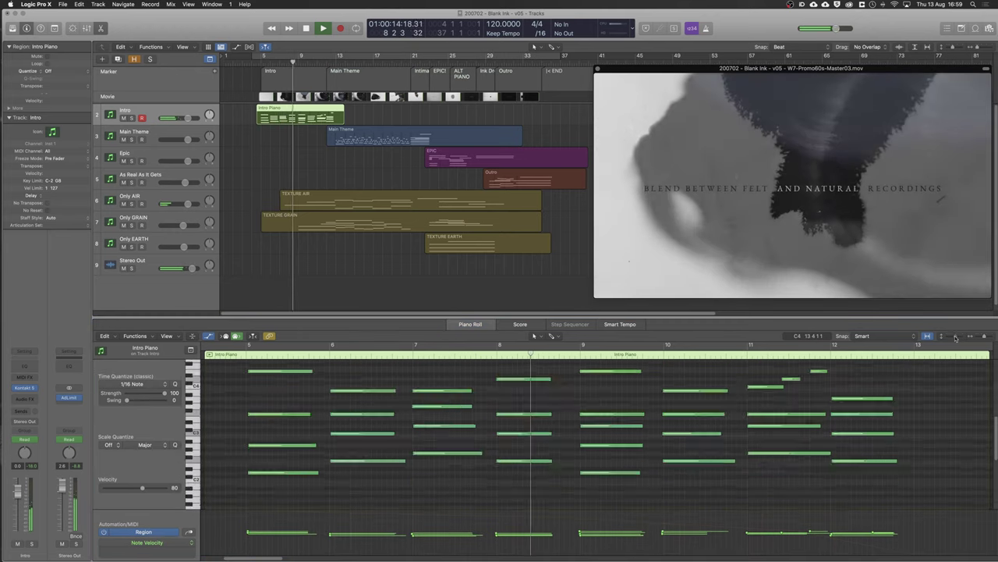
{"action": "left_click", "coordinate": [338, 204]}
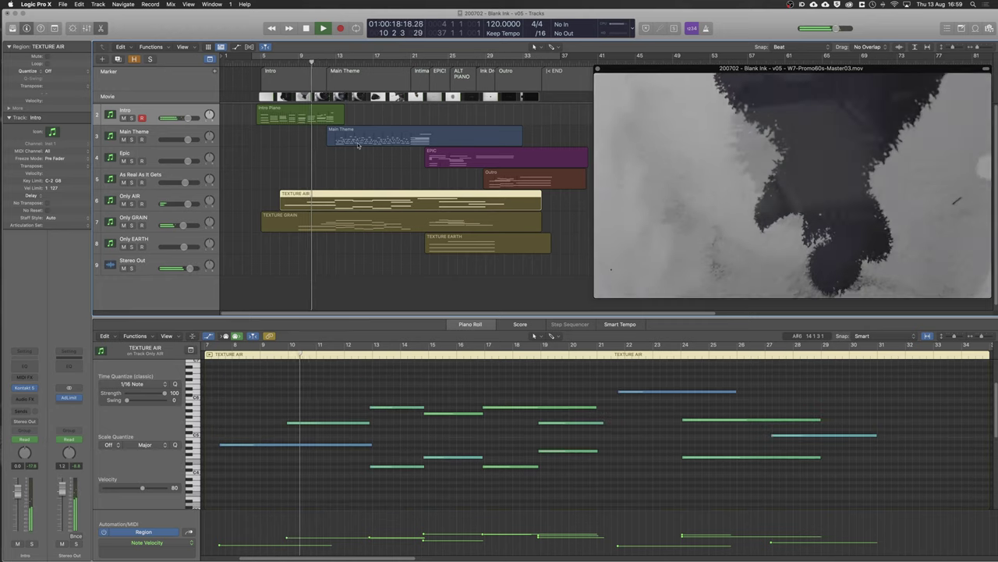
{"action": "left_click", "coordinate": [355, 234]}
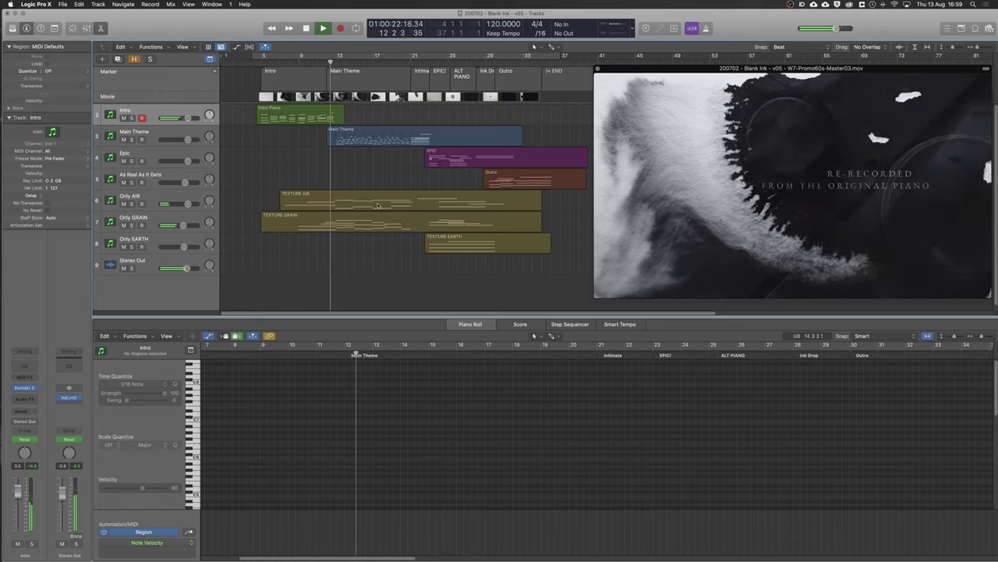
{"action": "left_click", "coordinate": [362, 139]}
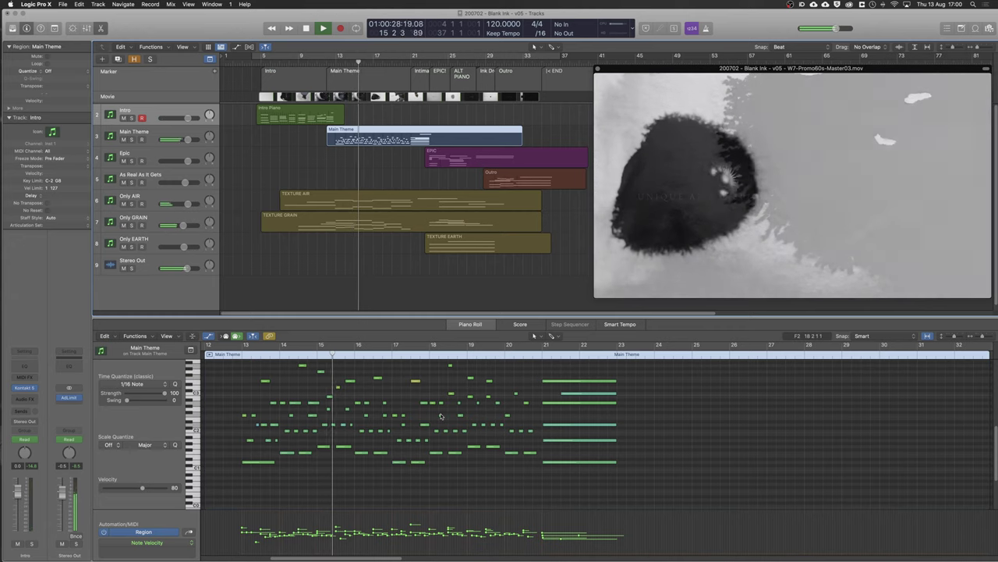
{"action": "scroll", "coordinate": [440, 415], "scroll_direction": "up", "scroll_amount": 2}
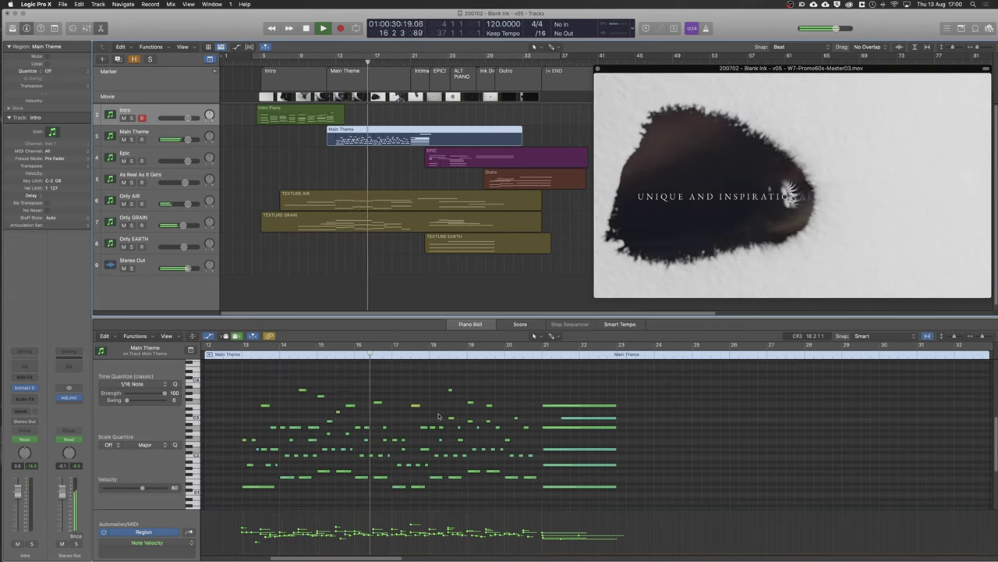
{"action": "left_click", "coordinate": [407, 204]}
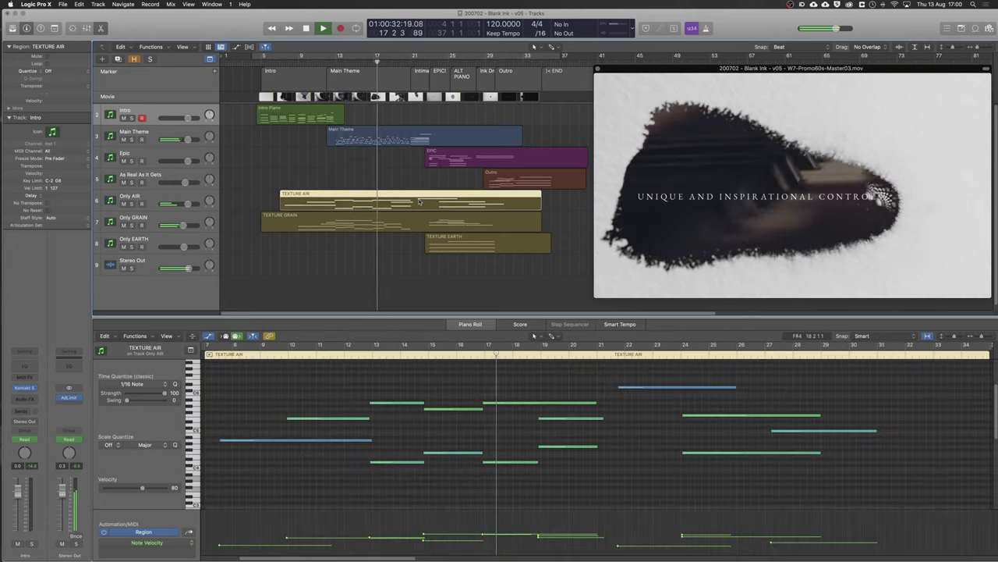
View the Texture Grain, Main Theme, Epic, Texture Earth and finally Outro regions' notes.
{"action": "left_click", "coordinate": [359, 225]}
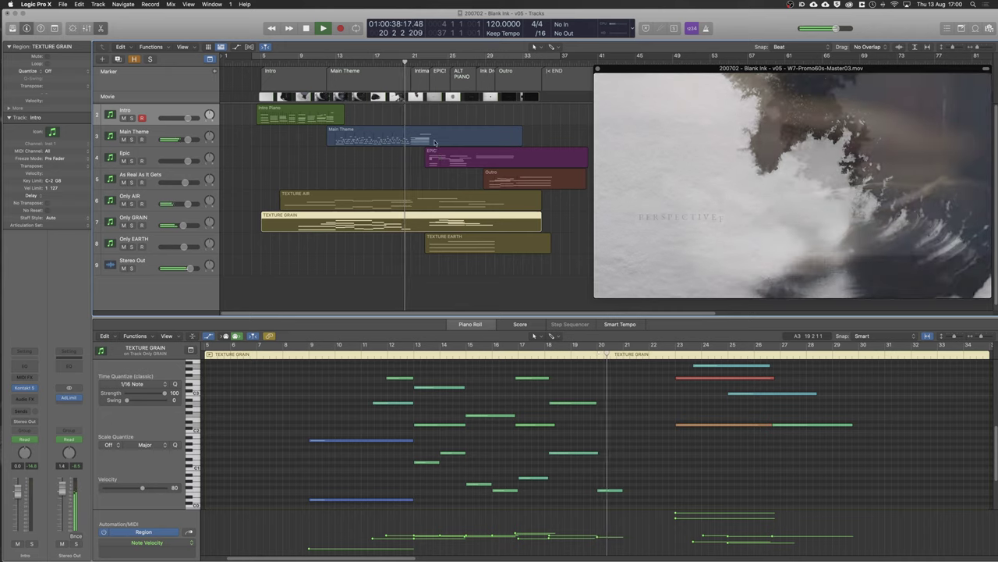
{"action": "left_click", "coordinate": [484, 137]}
{"action": "scroll", "coordinate": [616, 407], "scroll_direction": "up", "scroll_amount": 3}
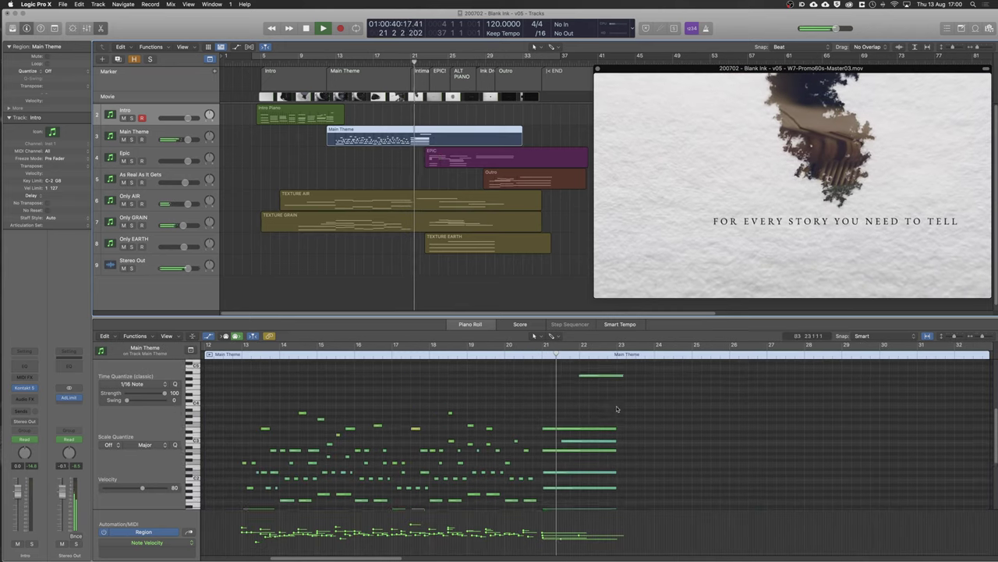
{"action": "left_click", "coordinate": [464, 163]}
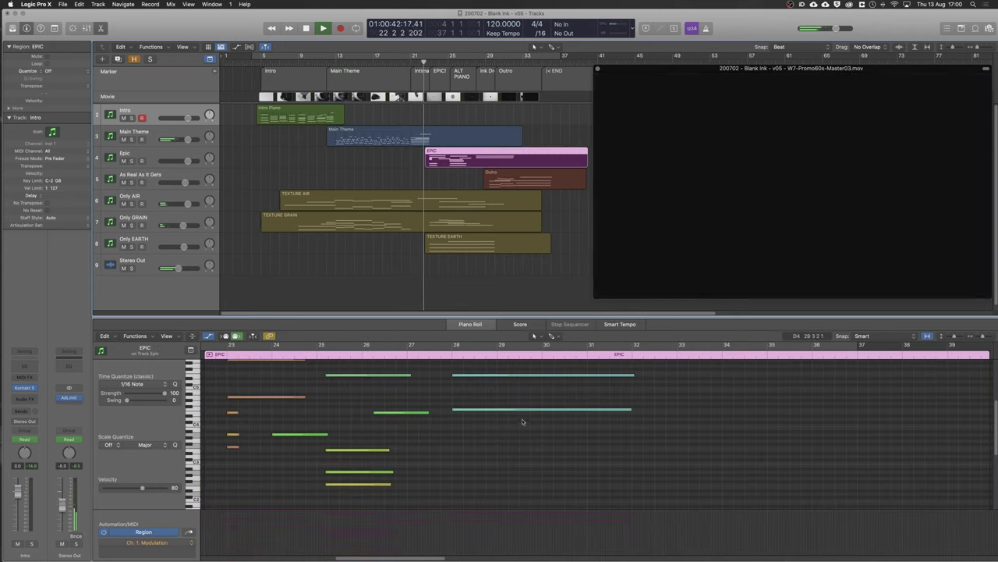
{"action": "left_click", "coordinate": [447, 250]}
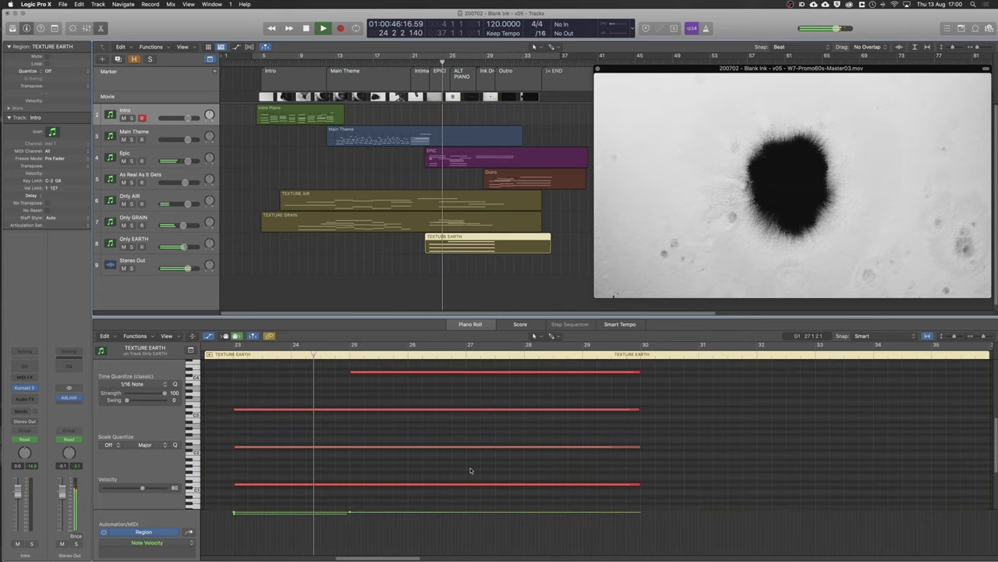
{"action": "left_click", "coordinate": [453, 161]}
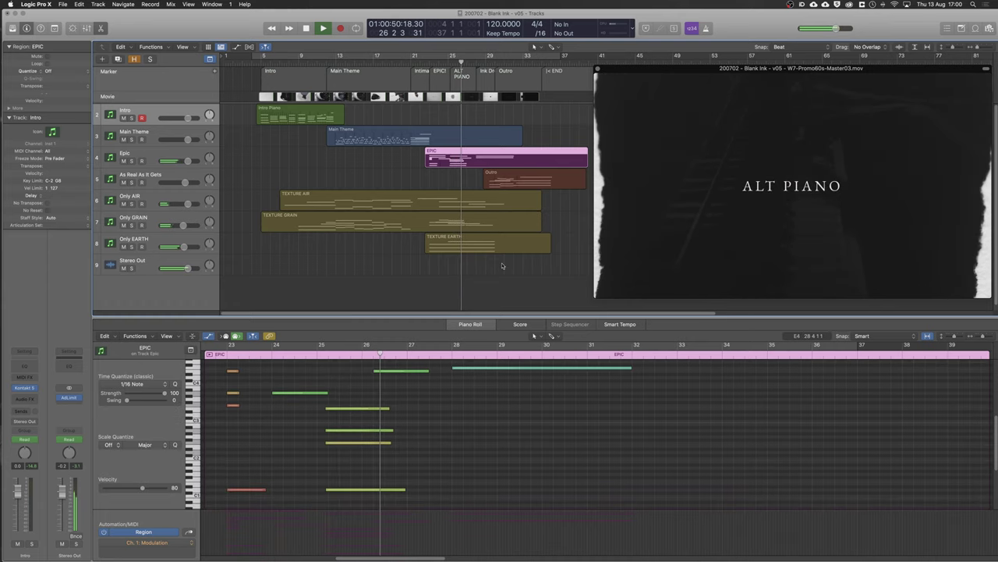
{"action": "scroll", "coordinate": [515, 390], "scroll_direction": "up", "scroll_amount": 3}
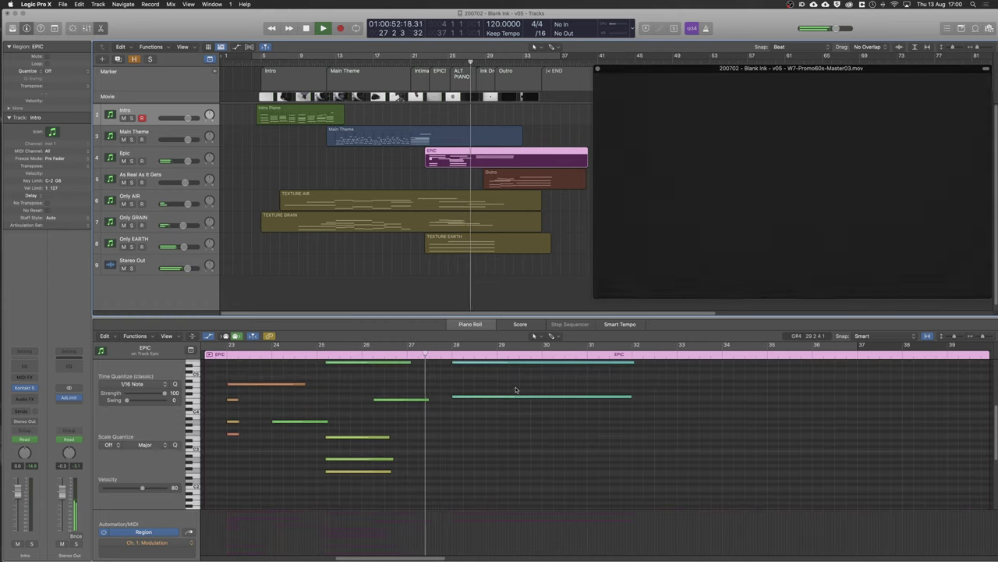
{"action": "scroll", "coordinate": [516, 389], "scroll_direction": "up", "scroll_amount": 3}
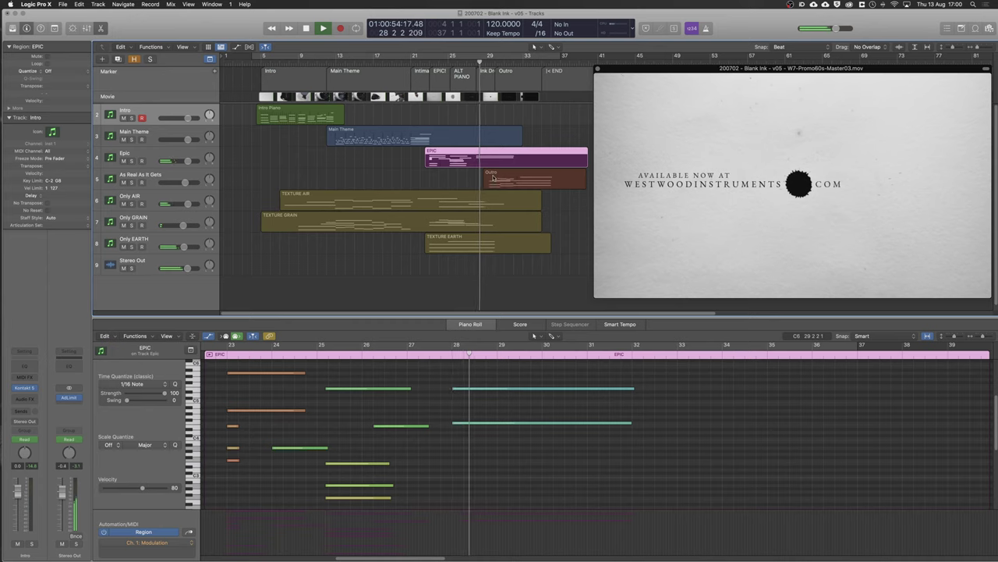
{"action": "left_click", "coordinate": [493, 178]}
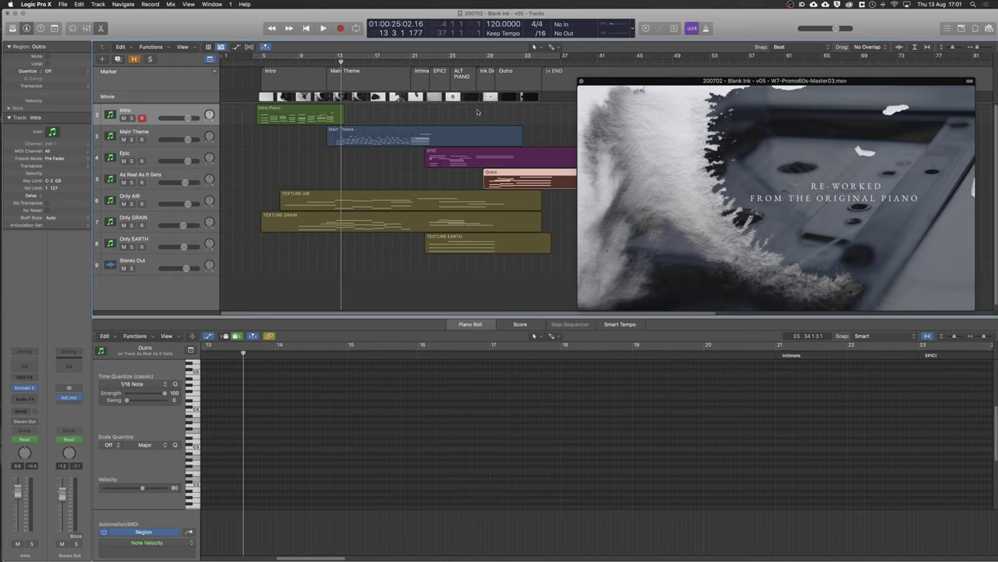
{"action": "left_click_drag", "start_coordinate": [678, 81], "coordinate": [675, 74]}
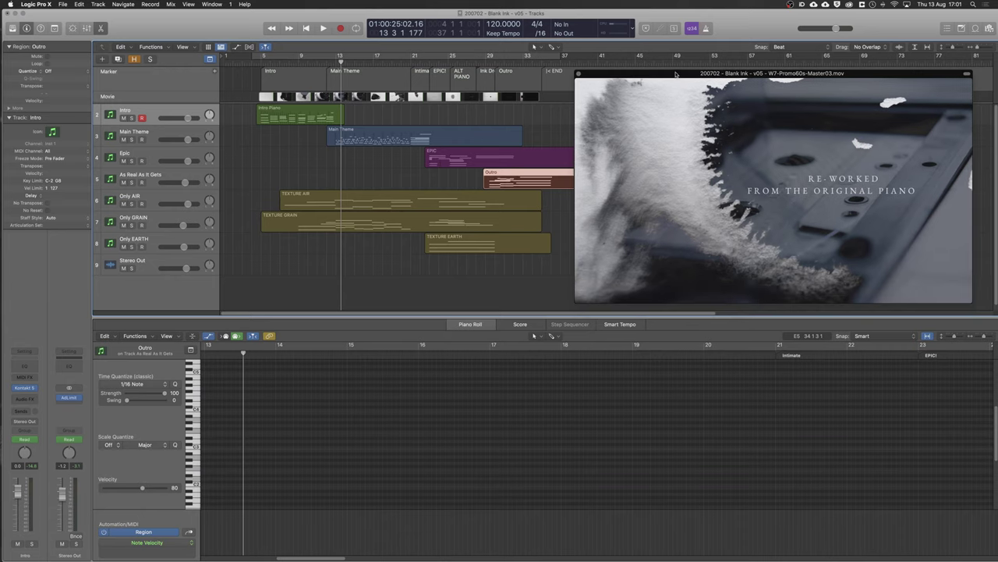
Preview the movie at bar 23 (EPIC!), ALT PIANO and bar 28 (Outro), then return to bar 14.
{"action": "mouse_move", "coordinate": [631, 105]}
{"action": "left_click", "coordinate": [433, 62]}
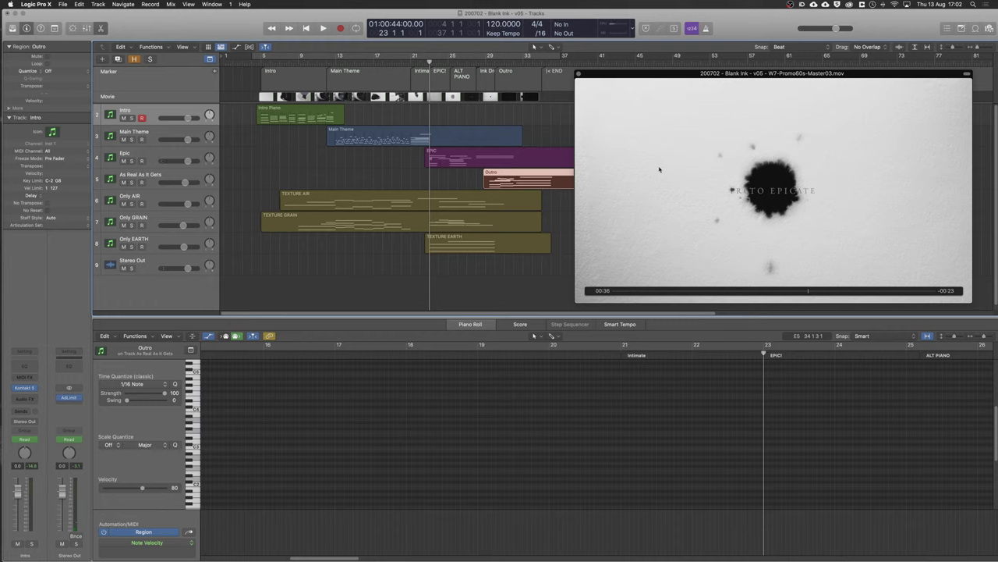
{"action": "left_click_drag", "start_coordinate": [460, 65], "coordinate": [452, 62]}
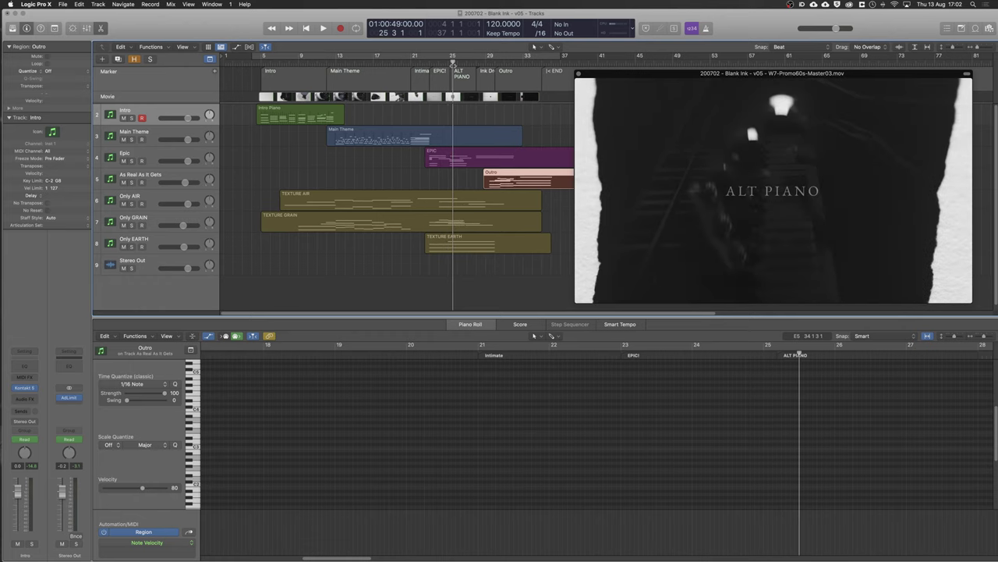
{"action": "left_click", "coordinate": [478, 63]}
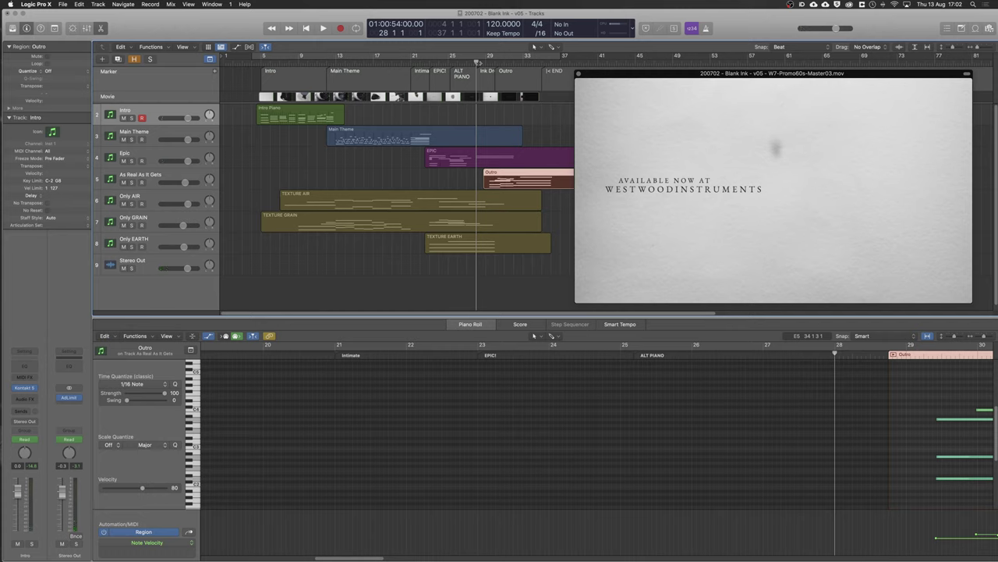
{"action": "key", "text": "space"}
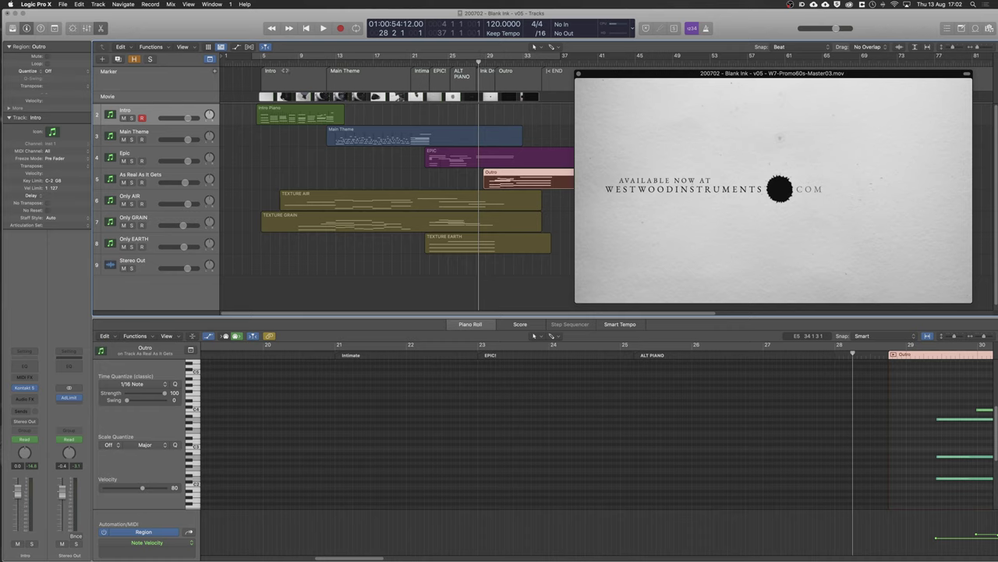
{"action": "left_click", "coordinate": [345, 56]}
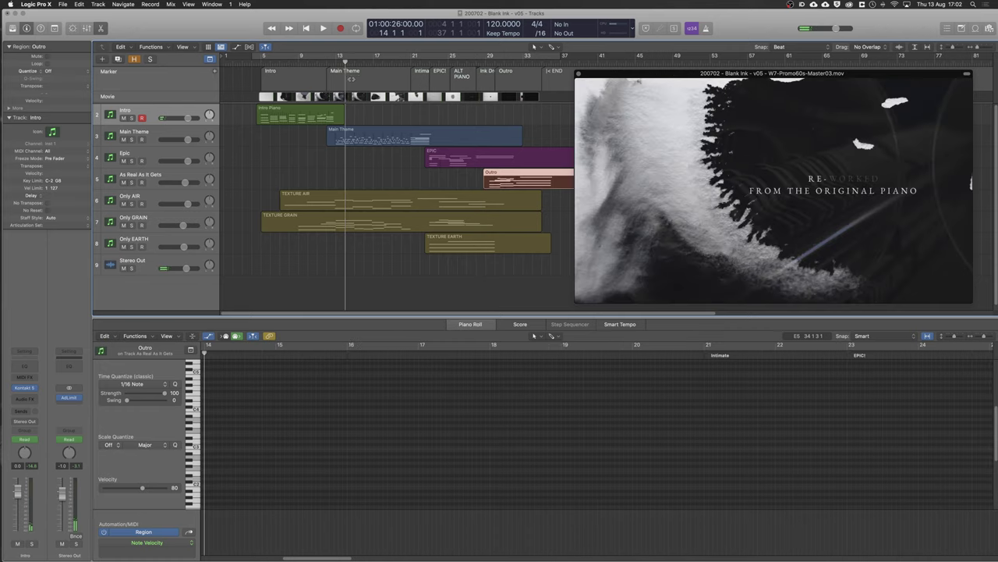
Select the Main Theme marker, then jump to bar 23 at the EPIC! marker.
{"action": "left_click", "coordinate": [351, 79]}
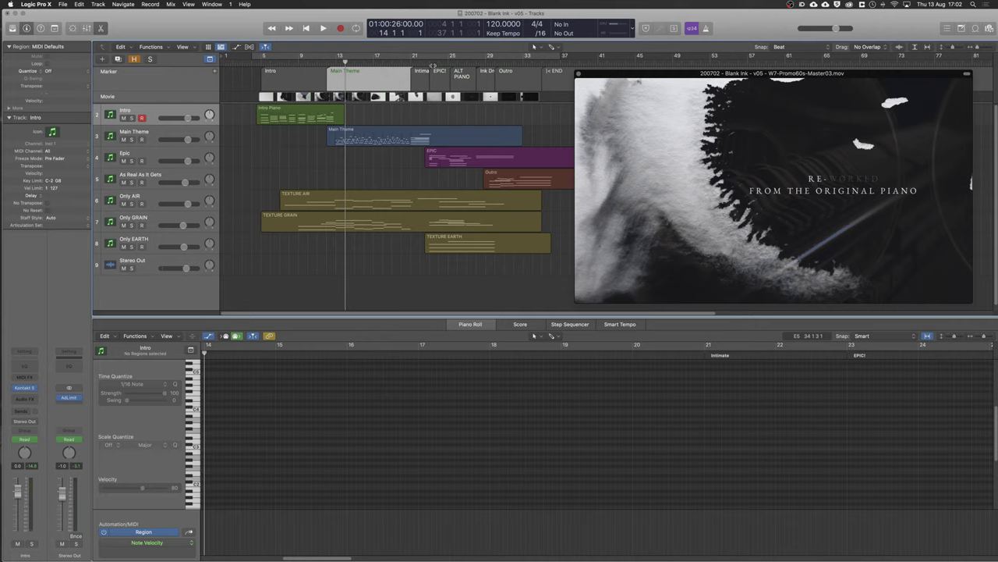
{"action": "left_click", "coordinate": [432, 66]}
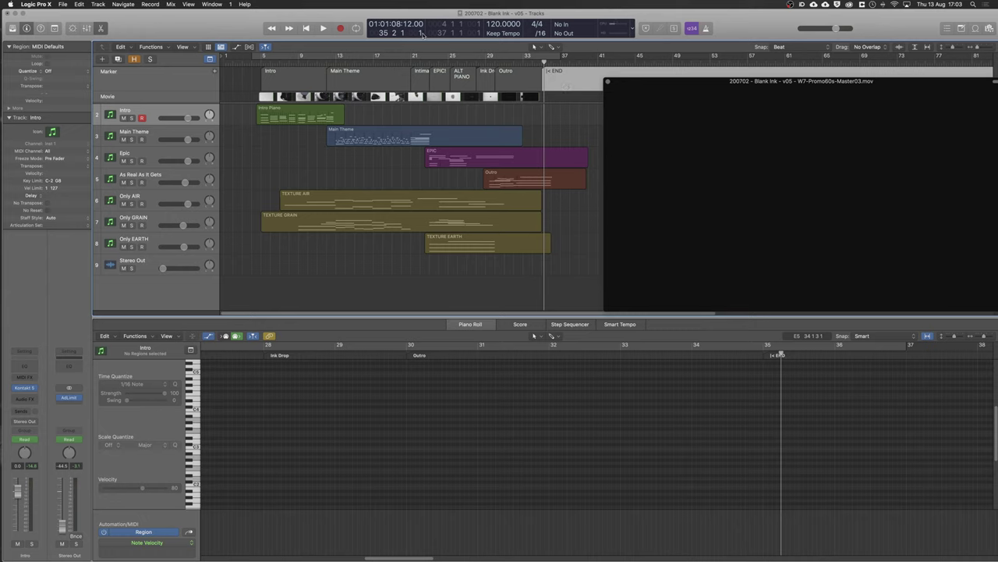
Set the playhead to bar 35, view the EPIC then Outro regions' notes, and return to bar 5.
{"action": "left_click_drag", "start_coordinate": [781, 354], "coordinate": [764, 354]}
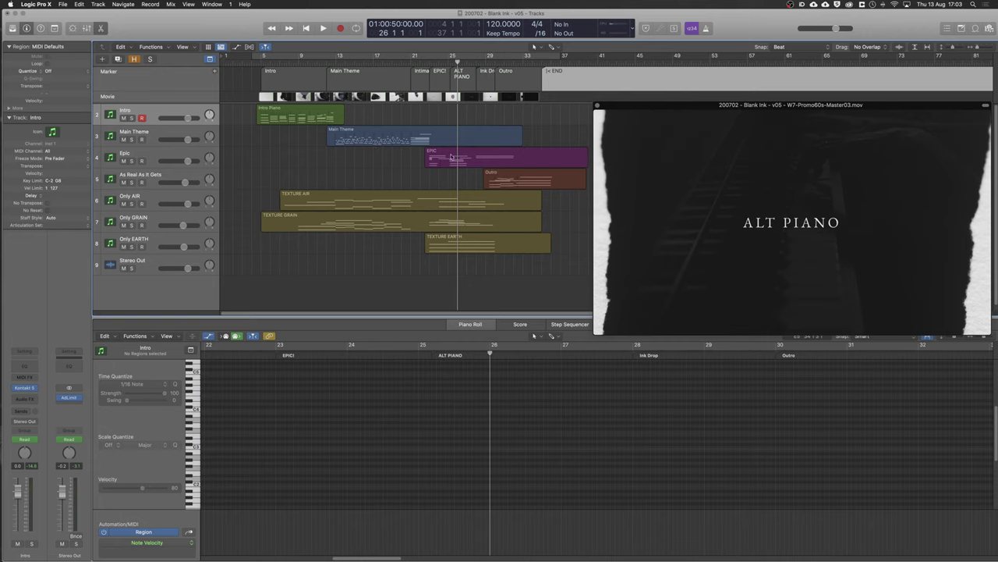
{"action": "left_click", "coordinate": [451, 156]}
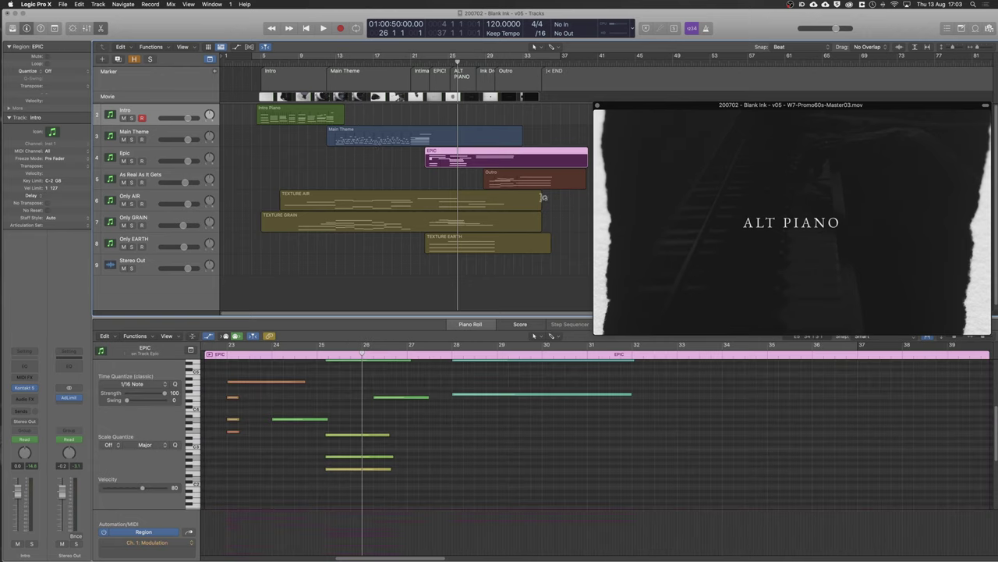
{"action": "left_click", "coordinate": [520, 173]}
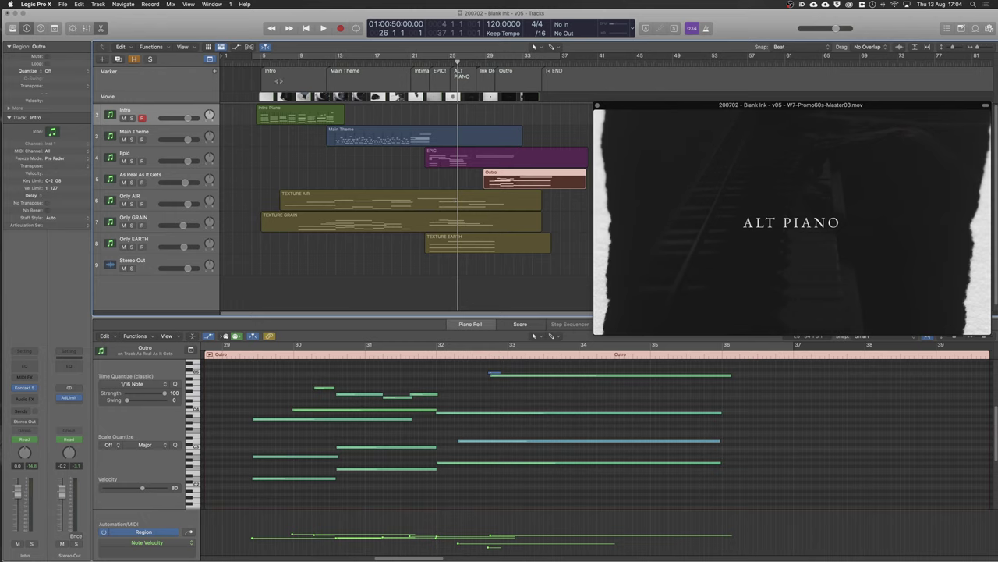
{"action": "left_click", "coordinate": [258, 65]}
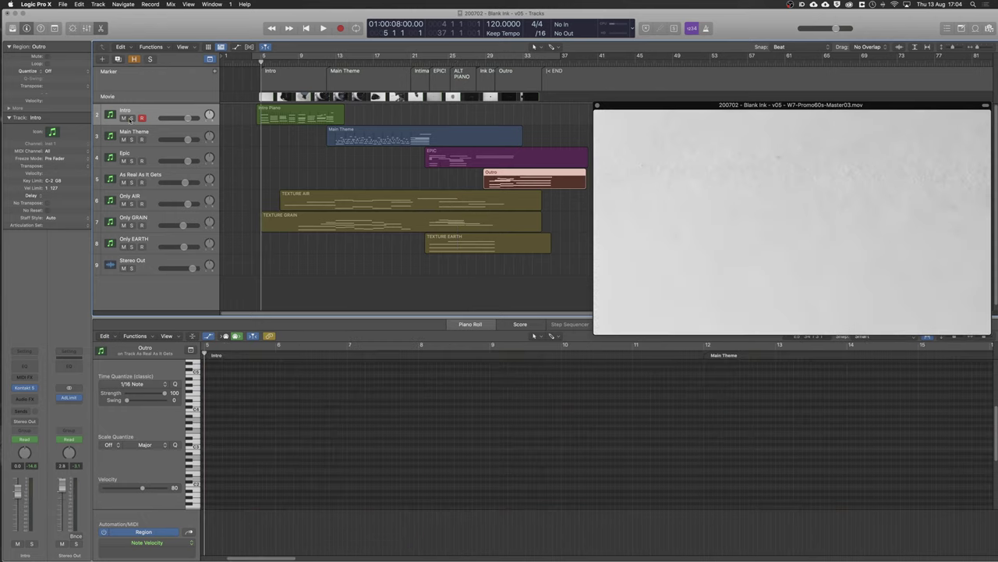
Solo the Intro track, play its Intro Piano region, then open and reposition its Kontakt window.
{"action": "left_click", "coordinate": [131, 118]}
{"action": "left_click", "coordinate": [279, 112]}
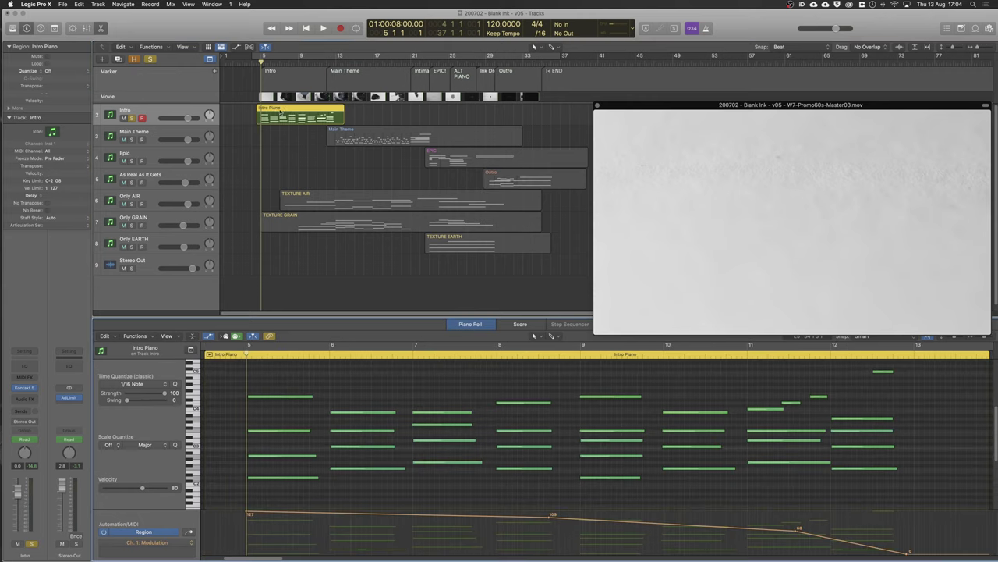
{"action": "key", "text": "space"}
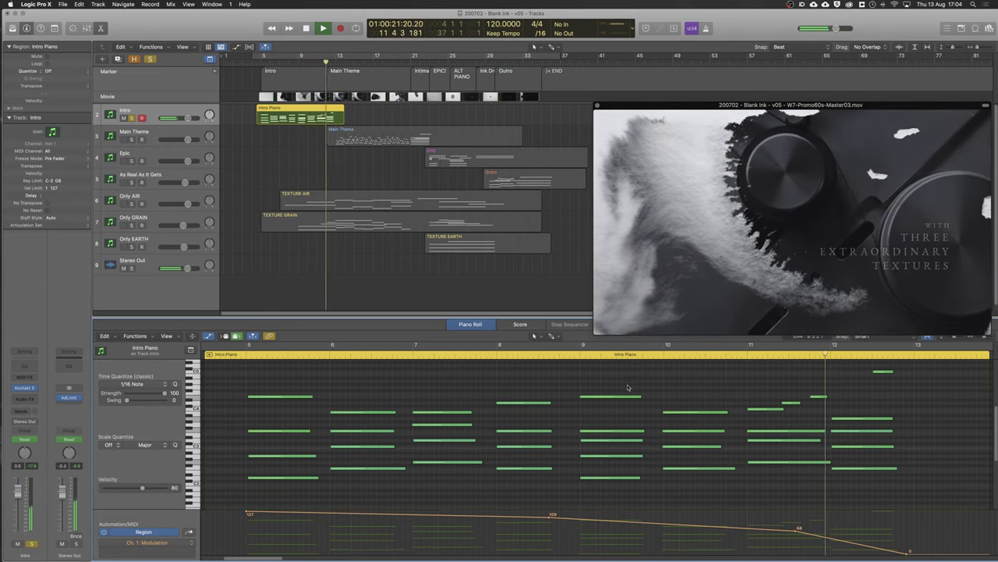
{"action": "key", "text": "space"}
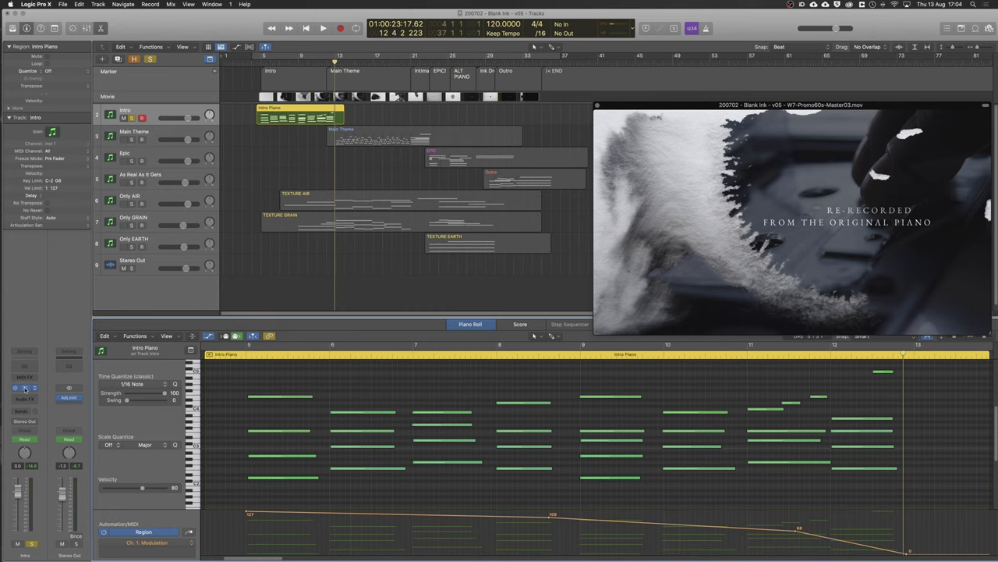
{"action": "key", "text": "v"}
{"action": "left_click_drag", "start_coordinate": [476, 113], "coordinate": [647, 109]}
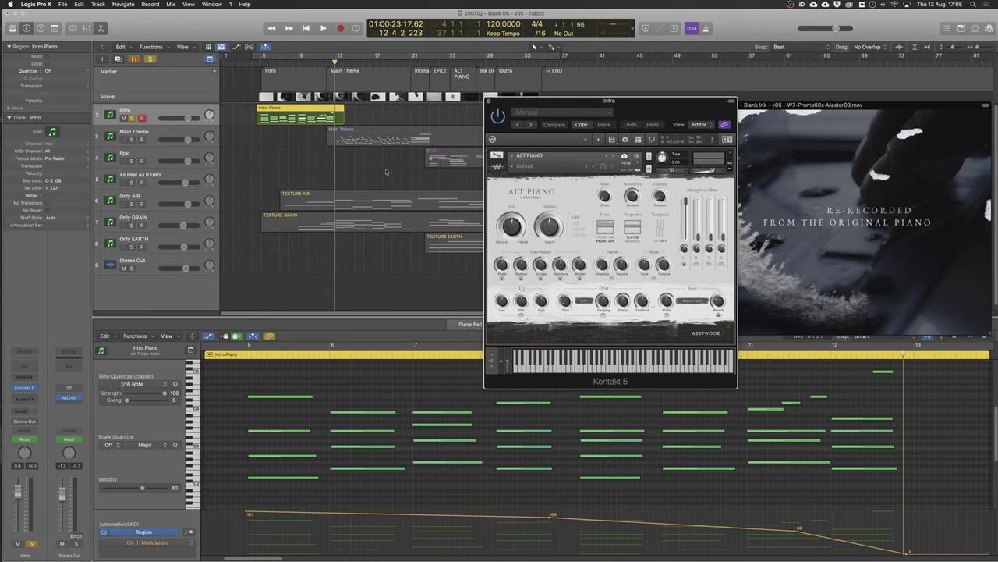
Return the playhead to bar 5 and start playback.
{"action": "left_click", "coordinate": [259, 66]}
{"action": "key", "text": "space"}
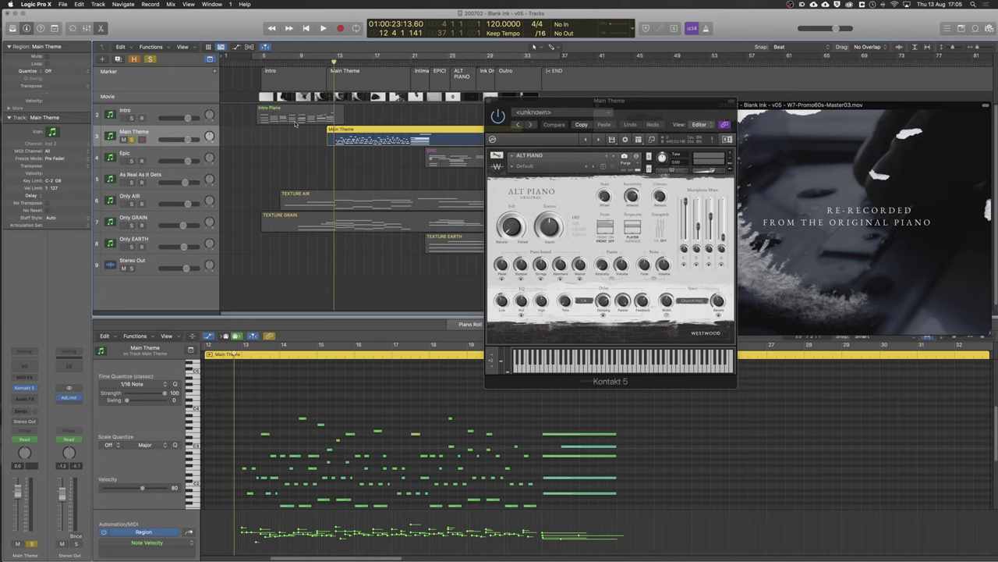
Play the Main Theme with the movie, moving the Kontakt window aside to uncover it.
{"action": "key", "text": "space"}
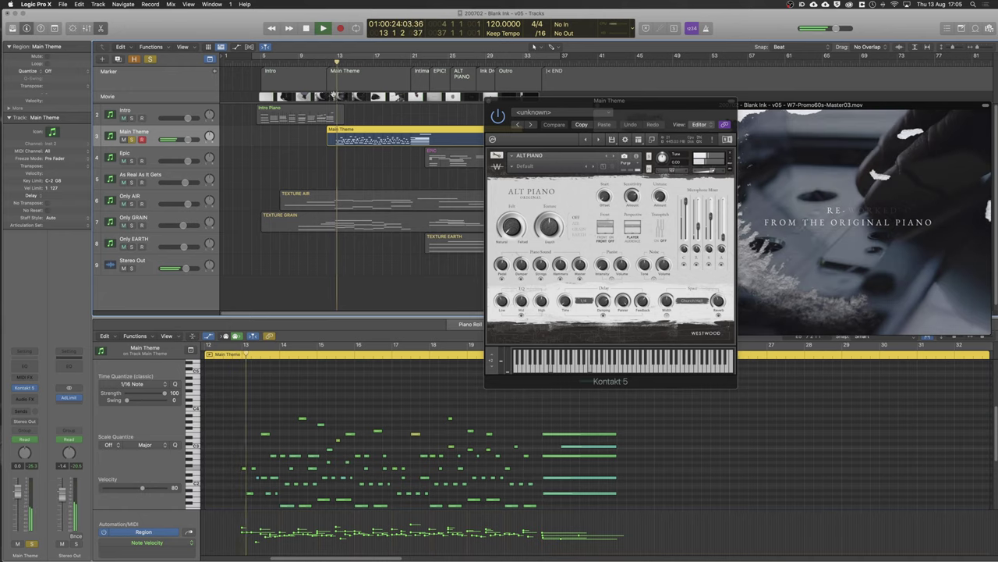
{"action": "left_click_drag", "start_coordinate": [549, 104], "coordinate": [698, 204]}
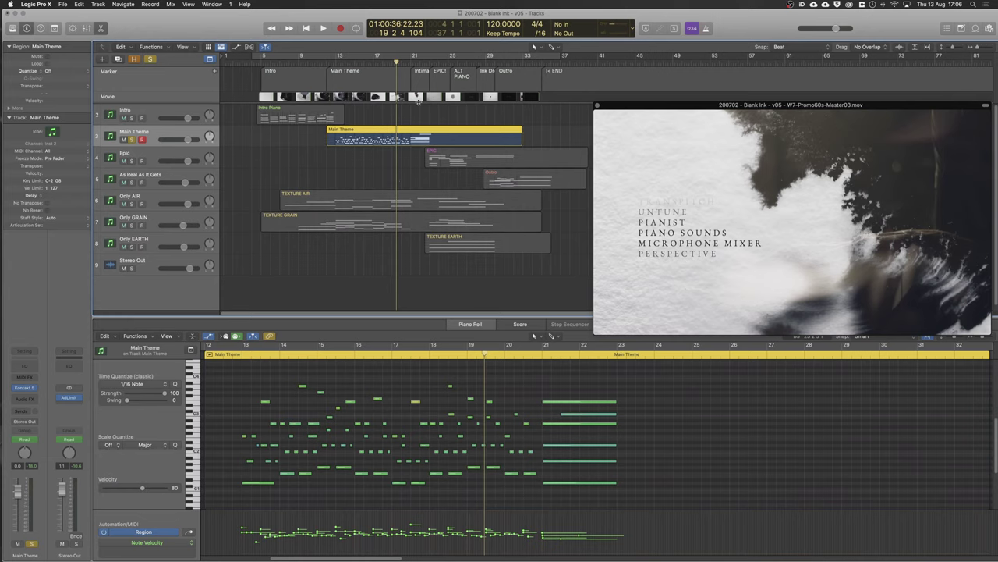
Jump to the EPIC! marker, select and solo the Epic track, and open its Kontakt window.
{"action": "key", "text": "alt+period"}
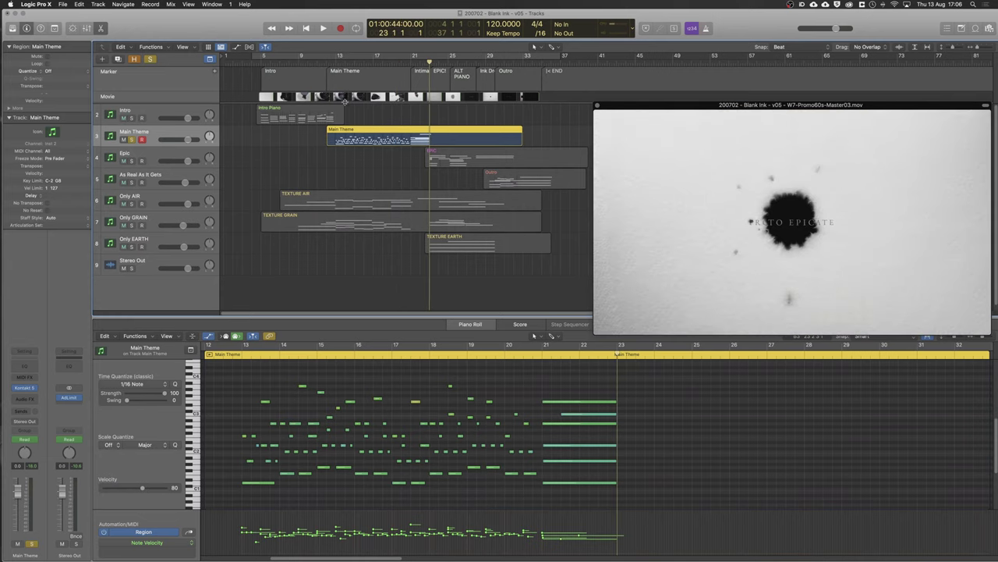
{"action": "left_click", "coordinate": [128, 152]}
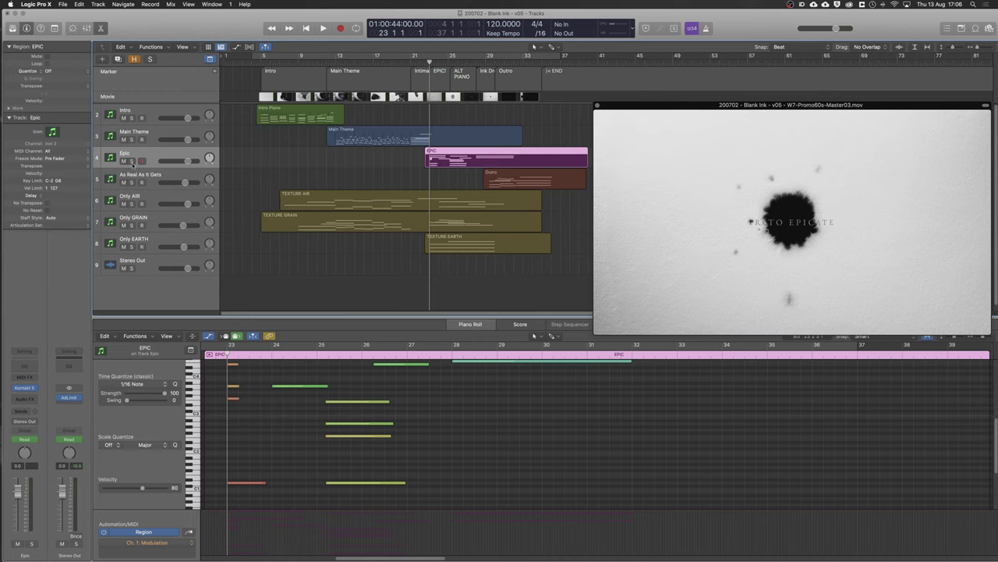
{"action": "left_click", "coordinate": [131, 161]}
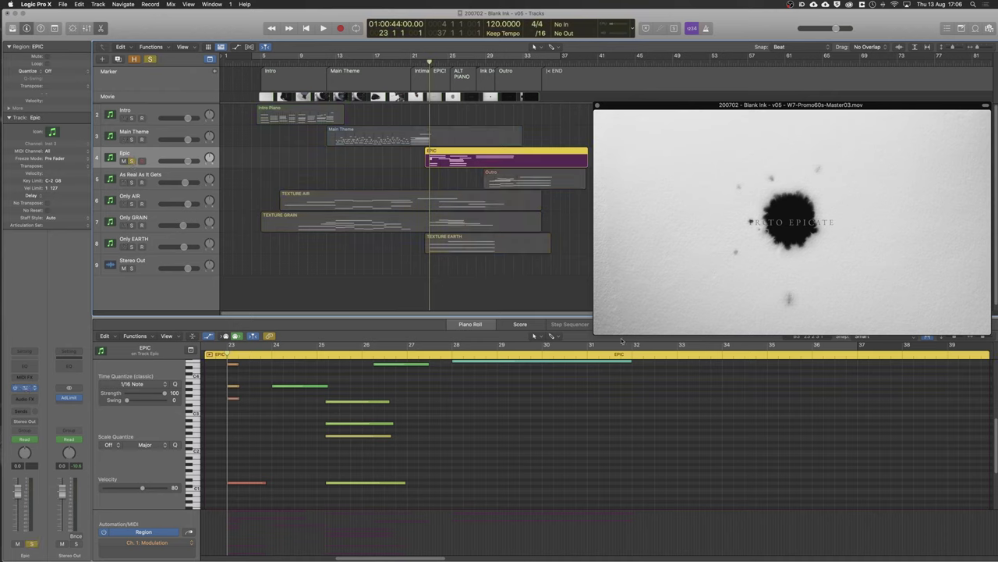
{"action": "key", "text": "v"}
{"action": "left_click_drag", "start_coordinate": [458, 113], "coordinate": [622, 200]}
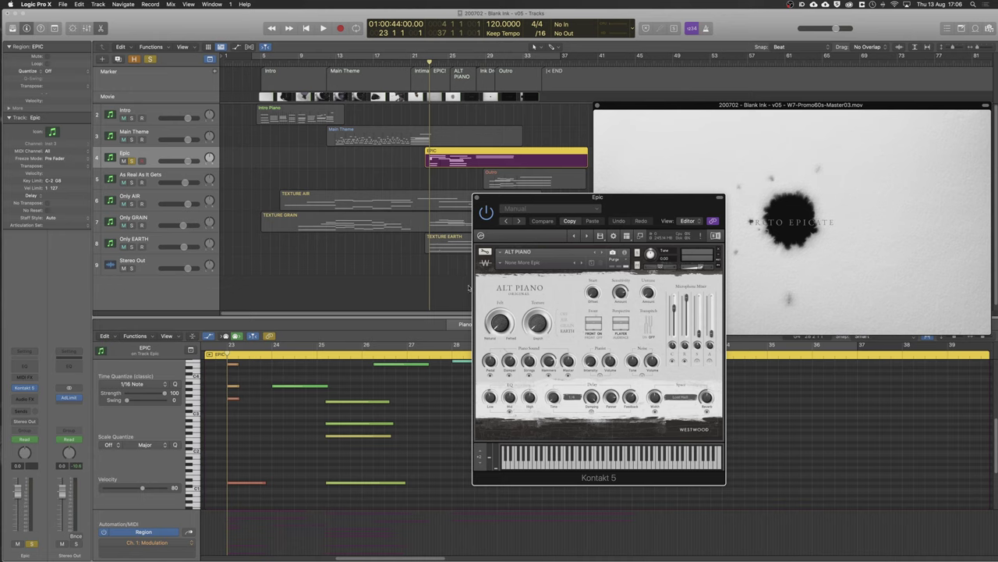
{"action": "left_click_drag", "start_coordinate": [521, 201], "coordinate": [614, 215]}
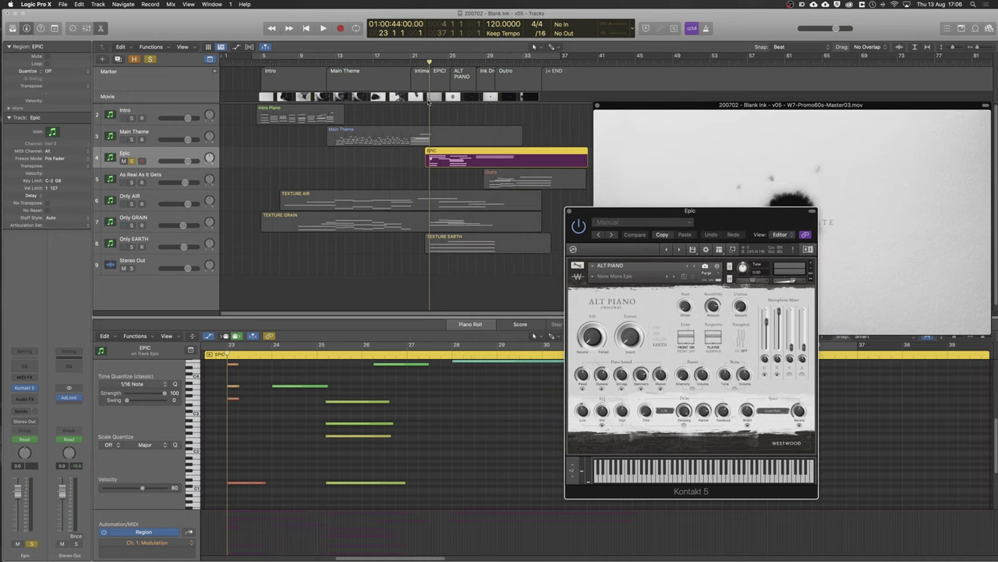
Play the Epic section from just before bar 23, then unsolo Epic at bar 29 and select the Outro region.
{"action": "left_click", "coordinate": [437, 93]}
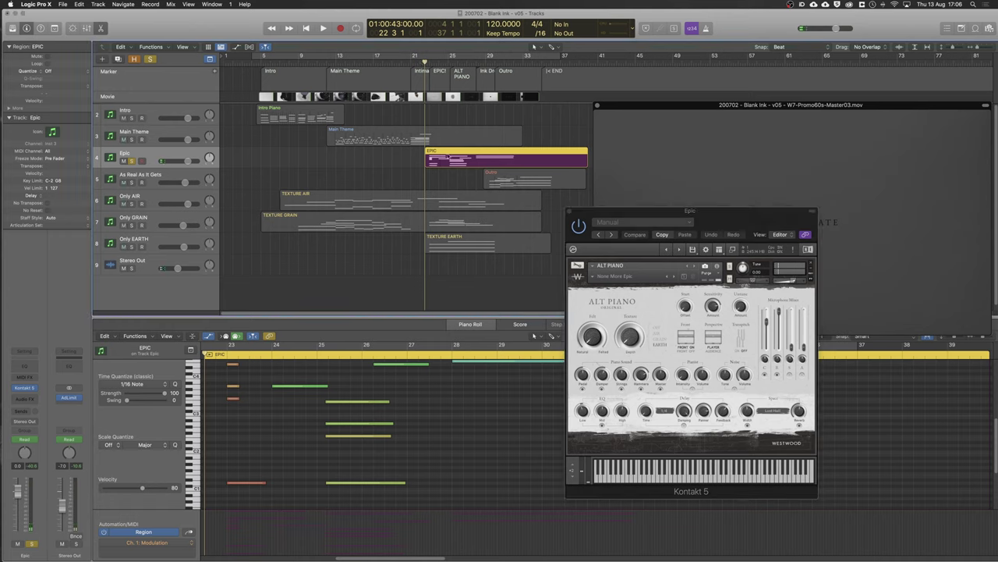
{"action": "scroll", "coordinate": [250, 437], "scroll_direction": "up", "scroll_amount": 3}
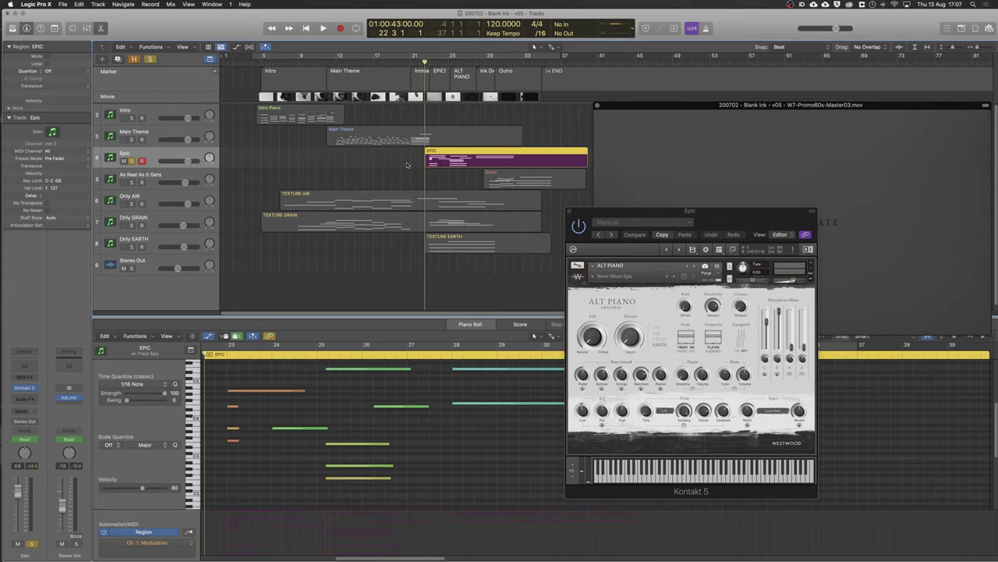
{"action": "key", "text": "space"}
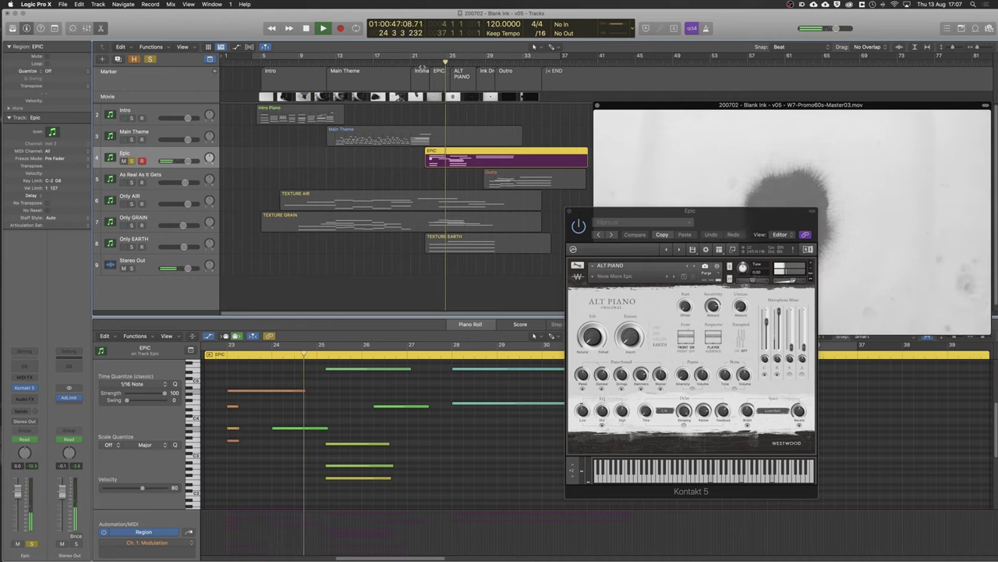
{"action": "key", "text": "space"}
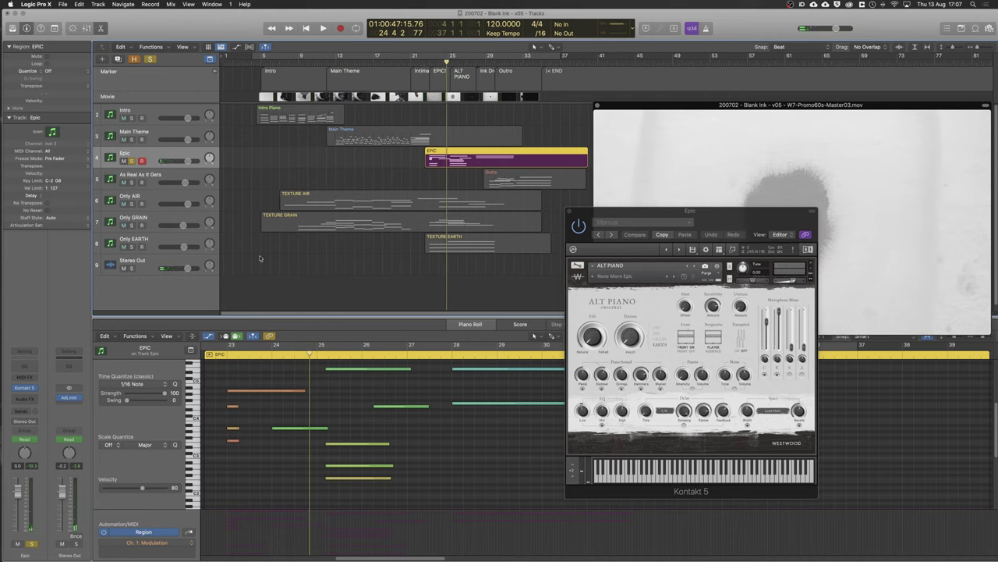
{"action": "left_click", "coordinate": [483, 68]}
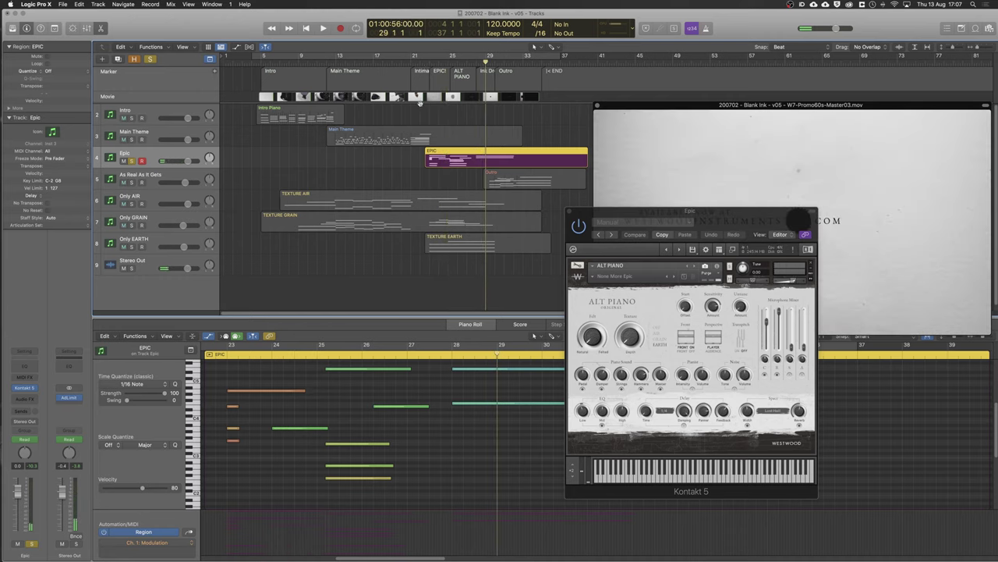
{"action": "left_click", "coordinate": [133, 161]}
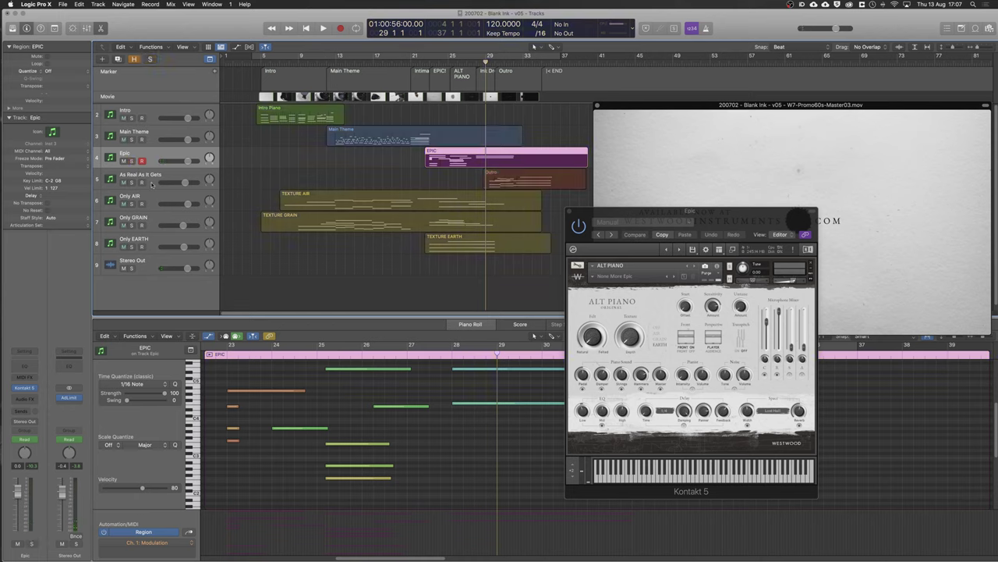
{"action": "left_click", "coordinate": [153, 184]}
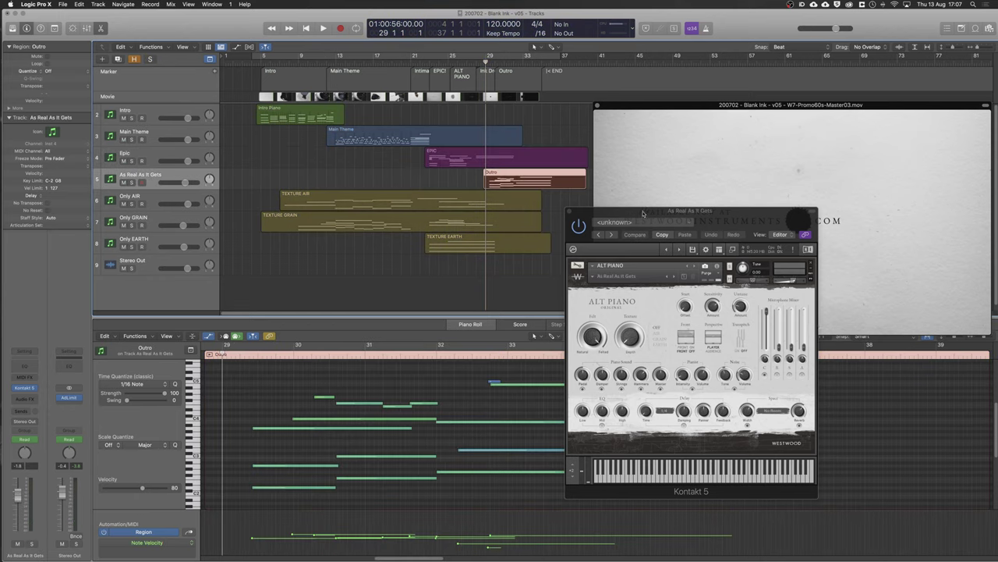
Move the Kontakt window aside and play the Outro on As Real As It Gets.
{"action": "left_click_drag", "start_coordinate": [643, 213], "coordinate": [686, 170]}
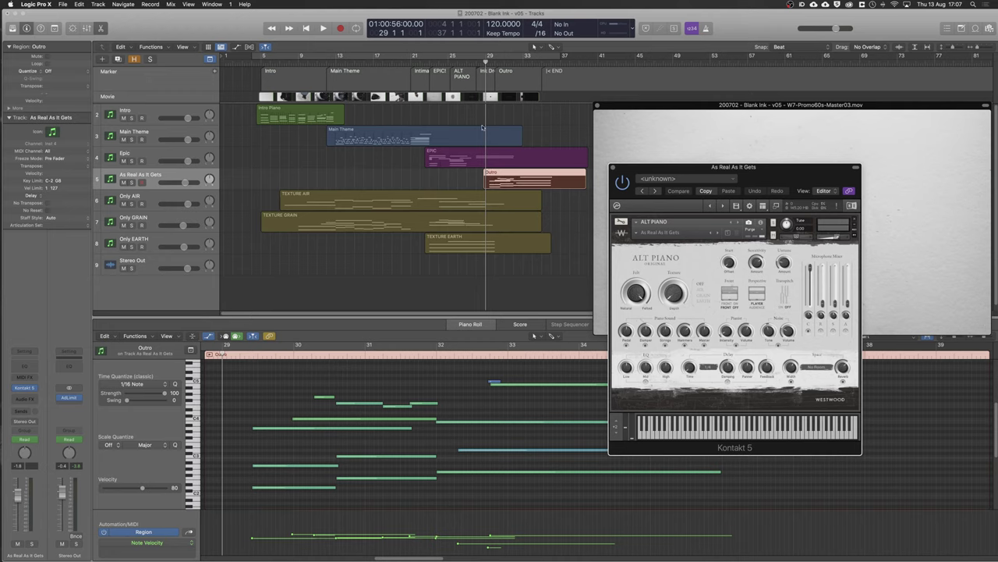
{"action": "key", "text": "space"}
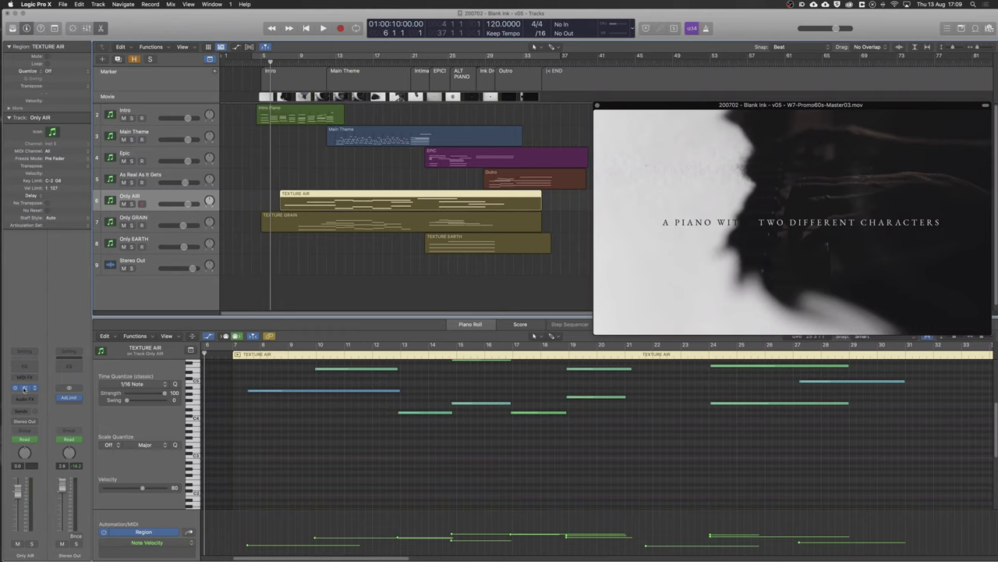
Open Only AIR's Kontakt instrument, move it aside, then solo the track and start playback.
{"action": "left_click", "coordinate": [25, 386]}
{"action": "left_click_drag", "start_coordinate": [360, 115], "coordinate": [491, 164]}
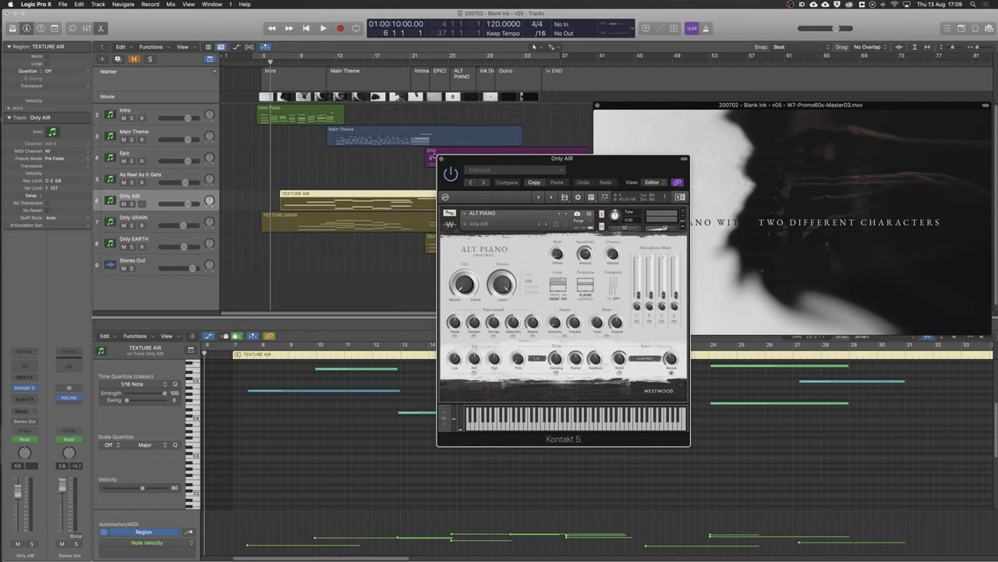
{"action": "left_click", "coordinate": [130, 203]}
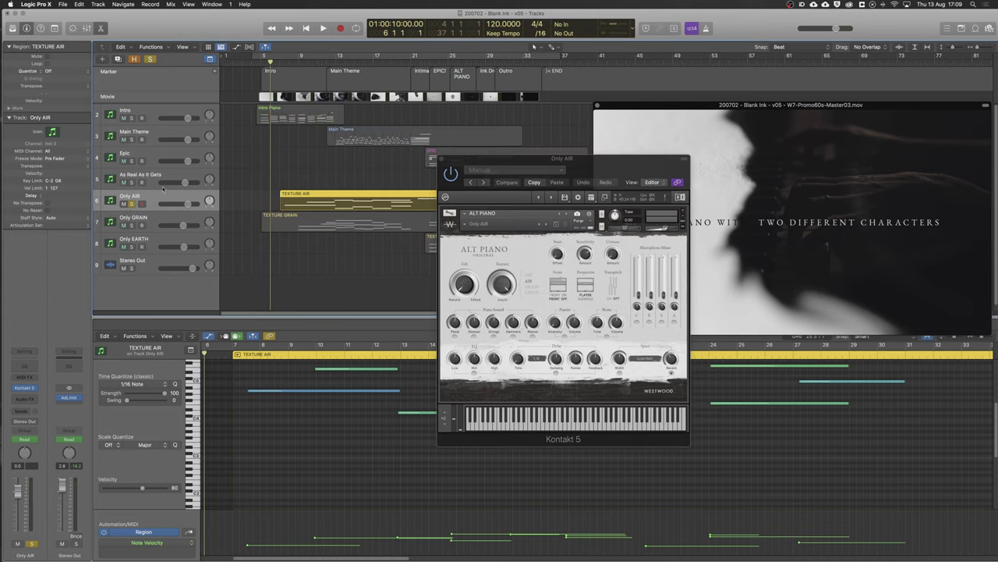
{"action": "key", "text": "space"}
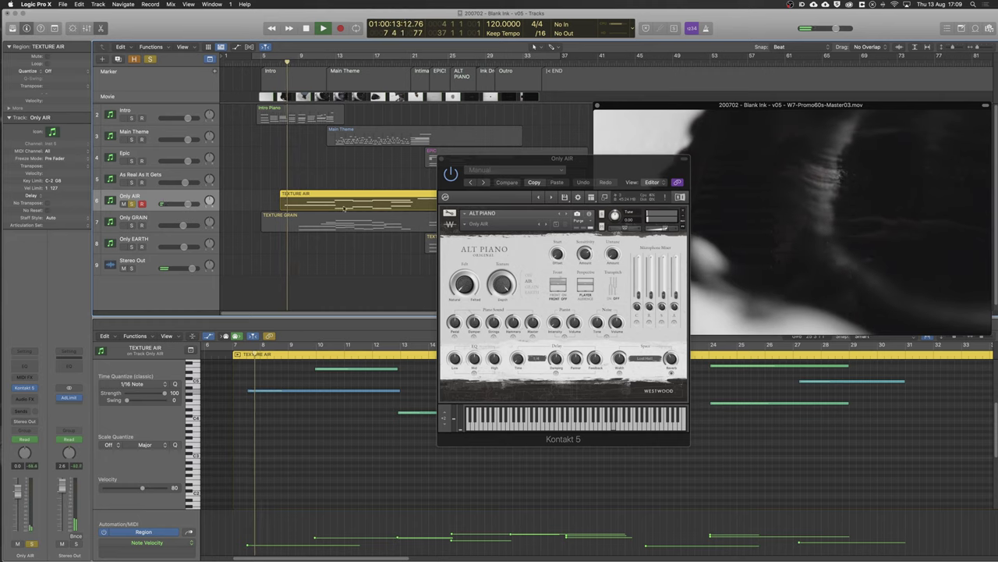
Shift the instrument window aside, then stop playback and unsolo Only AIR.
{"action": "scroll", "coordinate": [404, 404], "scroll_direction": "up", "scroll_amount": 2}
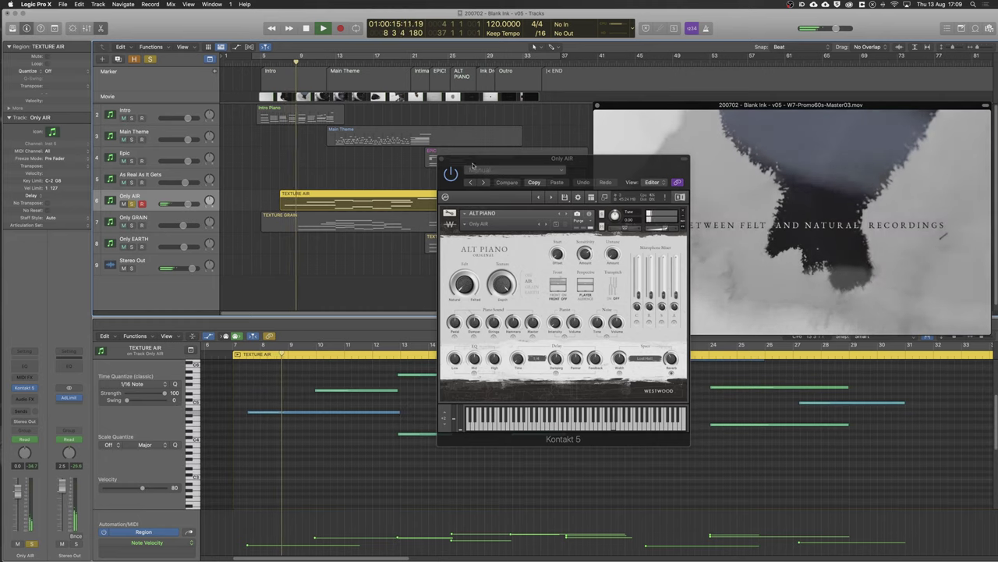
{"action": "left_click_drag", "start_coordinate": [475, 160], "coordinate": [655, 153]}
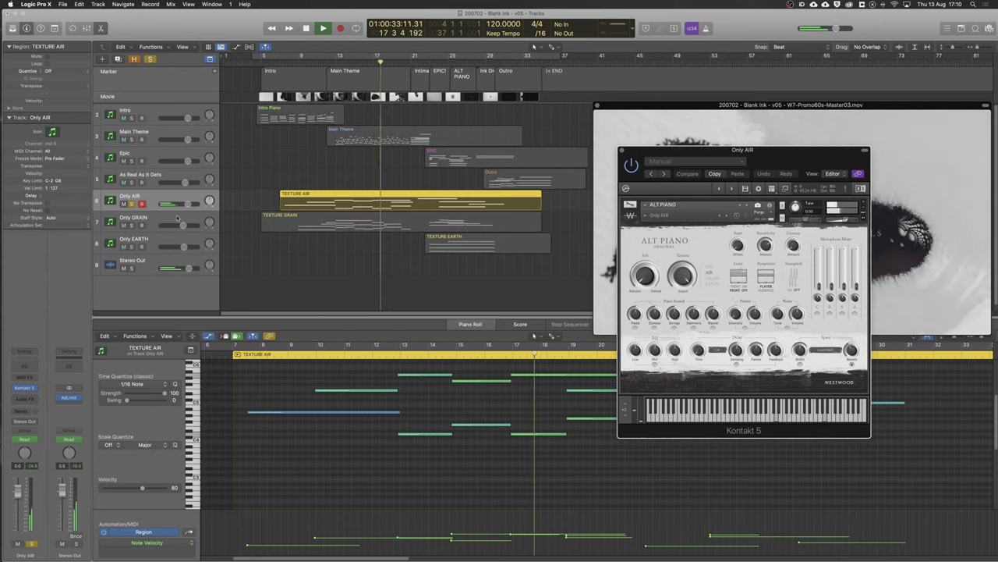
{"action": "key", "text": "space"}
{"action": "left_click", "coordinate": [131, 203]}
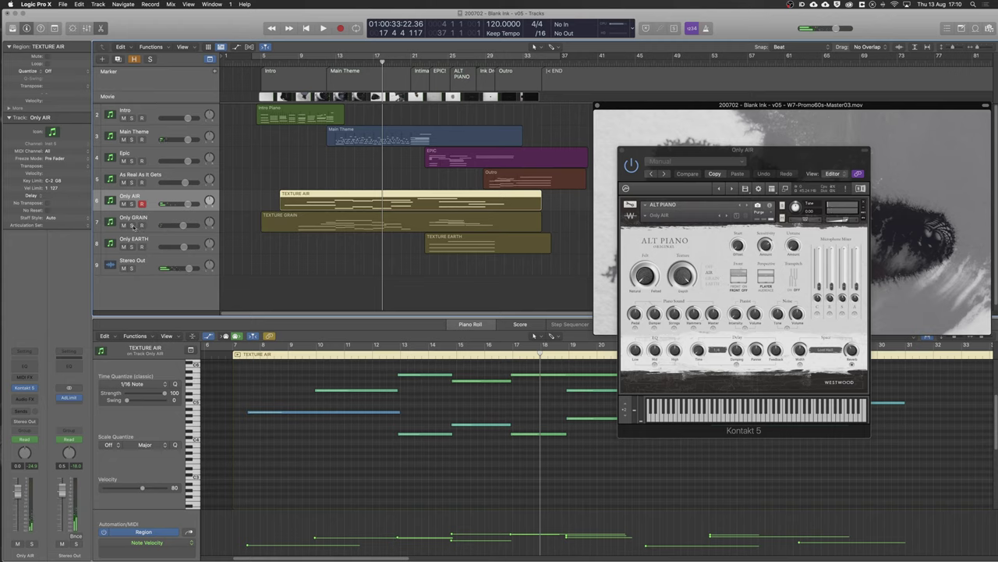
Solo the Only GRAIN track and return the playhead to bar 9.
{"action": "left_click", "coordinate": [132, 225]}
{"action": "left_click", "coordinate": [298, 59]}
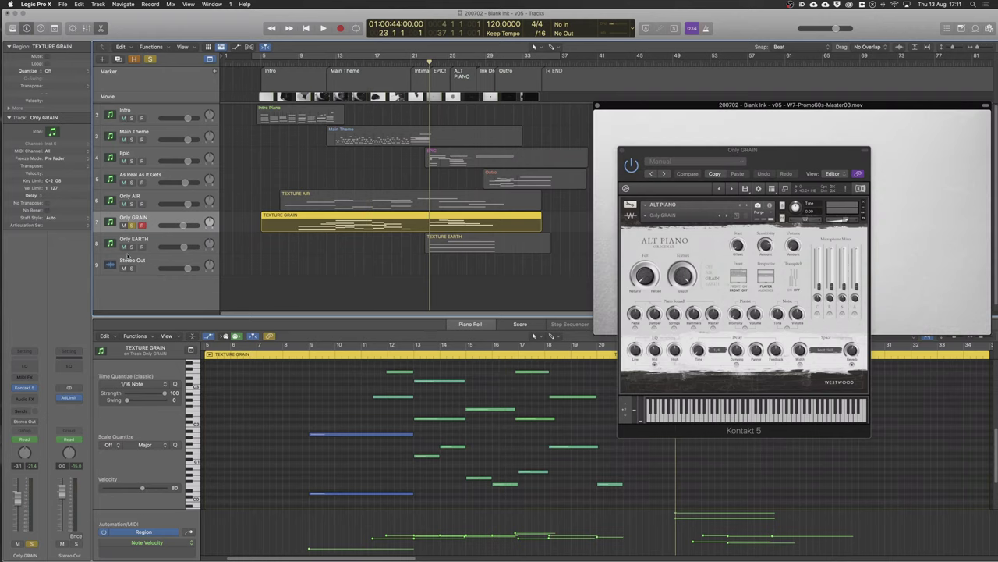
Unsolo Only GRAIN, solo Only EARTH and show the TEXTURE EARTH region's notes.
{"action": "left_click", "coordinate": [132, 224]}
{"action": "left_click", "coordinate": [131, 246]}
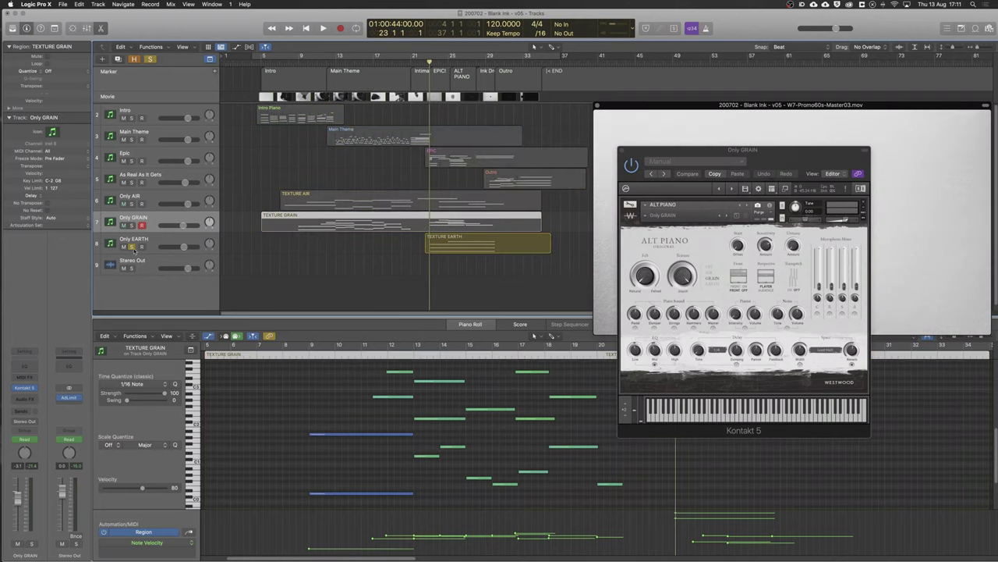
{"action": "left_click", "coordinate": [447, 247]}
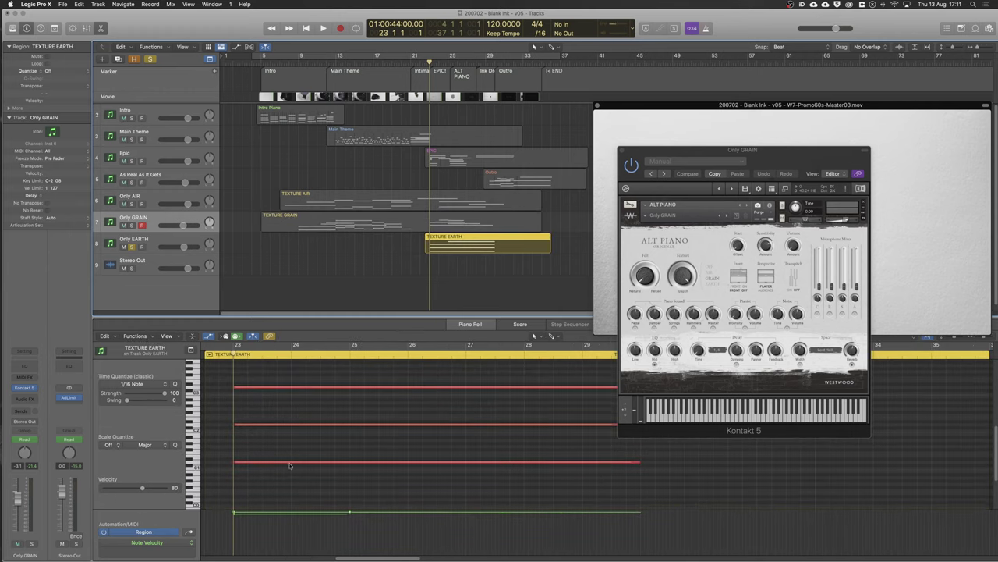
{"action": "key", "text": "comma"}
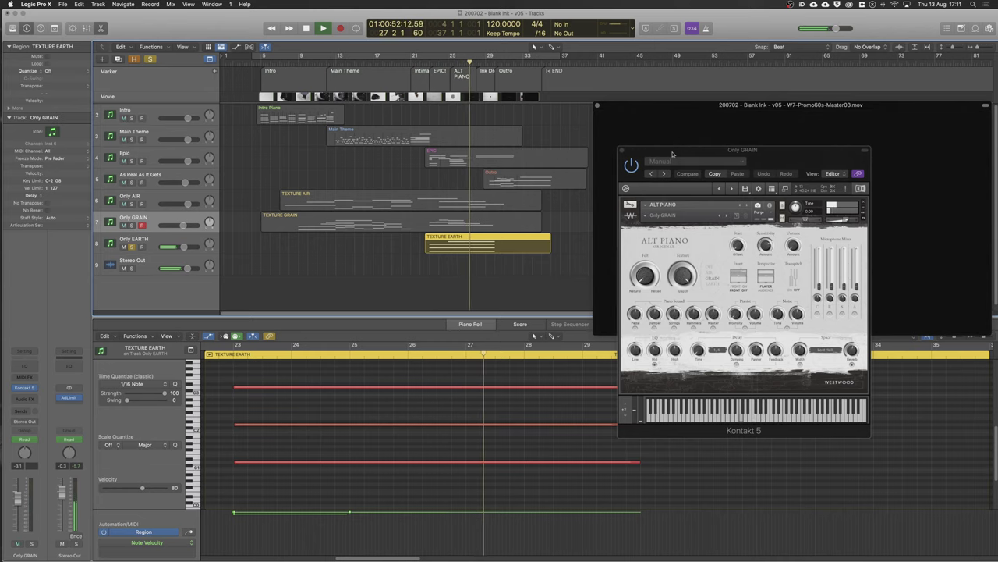
Rearrange the instrument and movie windows, replay from around bar 25, and show the EPIC region's notes.
{"action": "left_click_drag", "start_coordinate": [669, 149], "coordinate": [718, 322]}
{"action": "left_click_drag", "start_coordinate": [702, 111], "coordinate": [708, 59]}
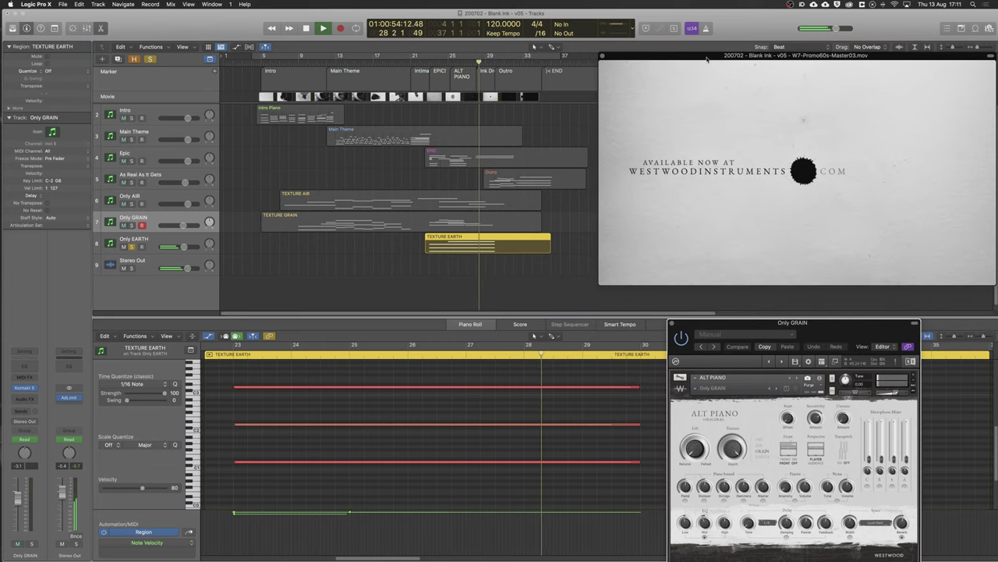
{"action": "left_click", "coordinate": [450, 63]}
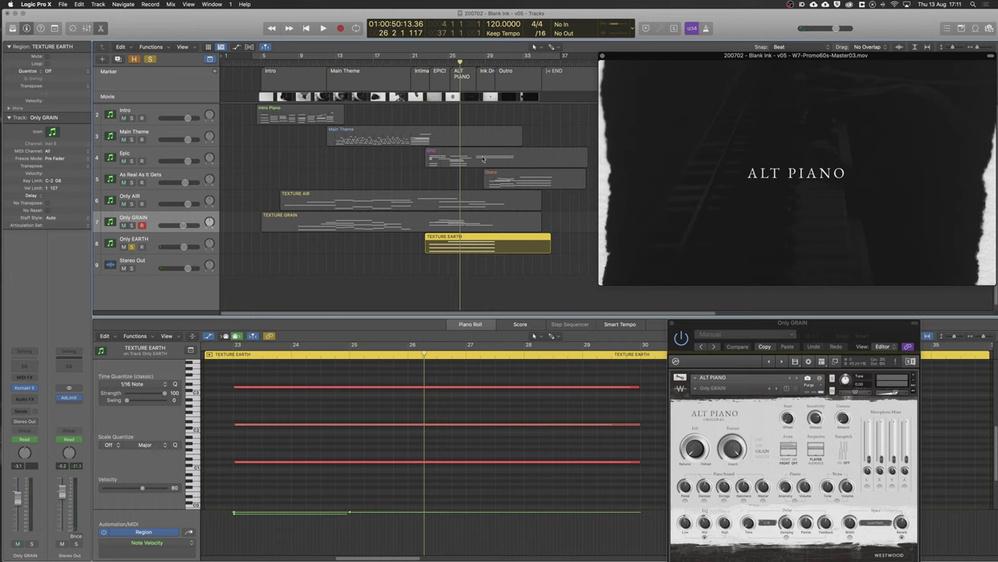
{"action": "left_click", "coordinate": [484, 160]}
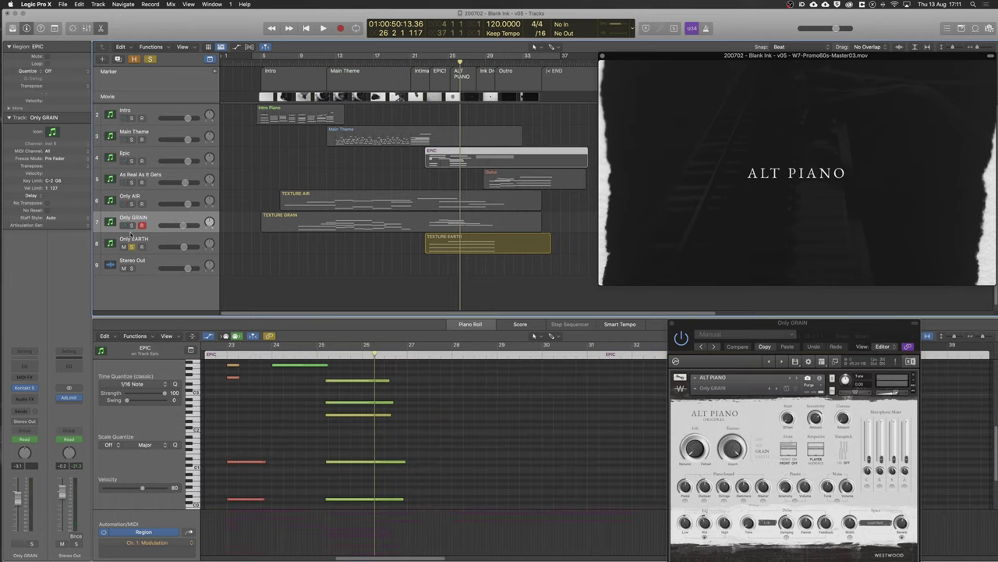
Unsolo Only EARTH, make Epic the current track for playback, and switch to the mixer.
{"action": "left_click", "coordinate": [133, 247]}
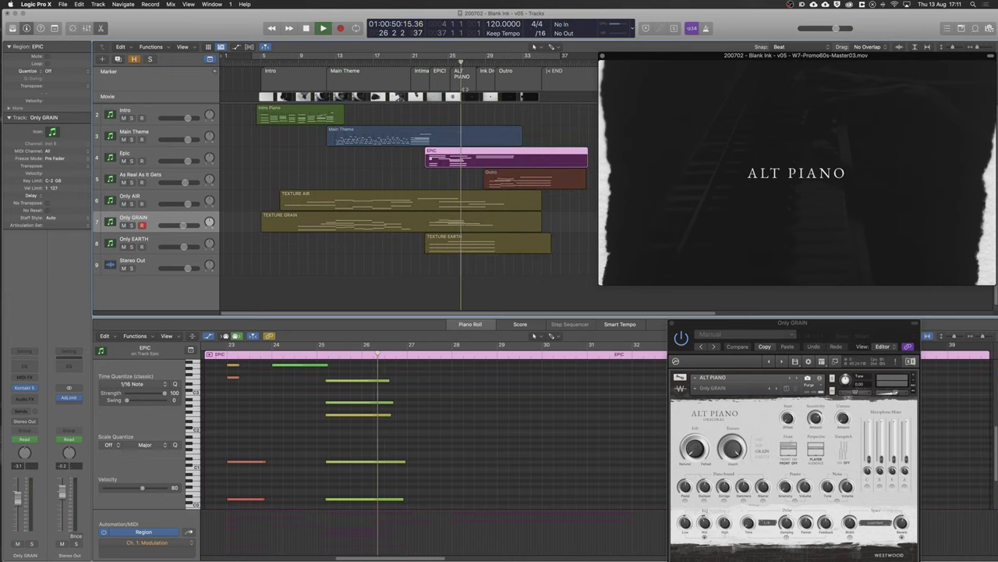
{"action": "left_click", "coordinate": [154, 156]}
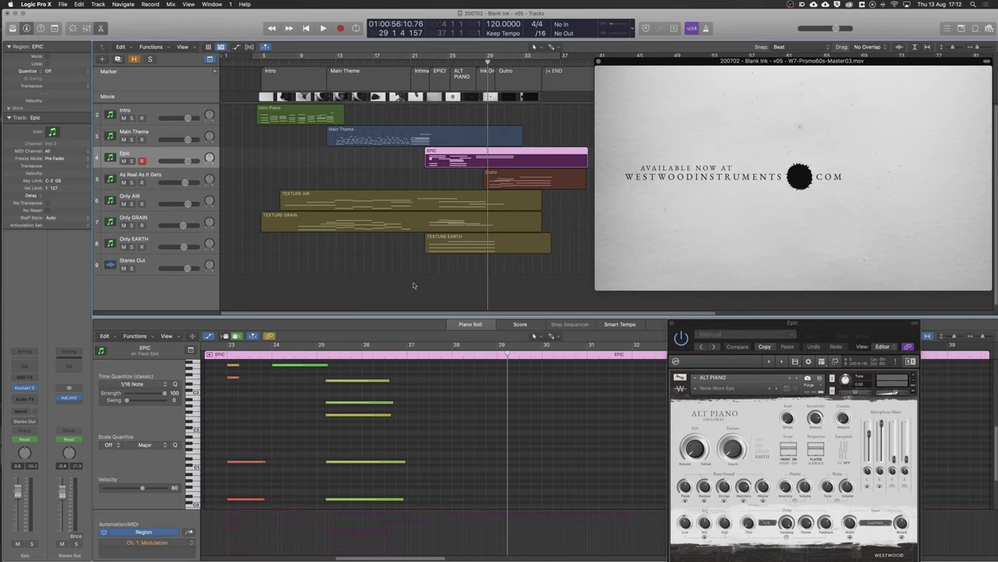
{"action": "left_click", "coordinate": [85, 28]}
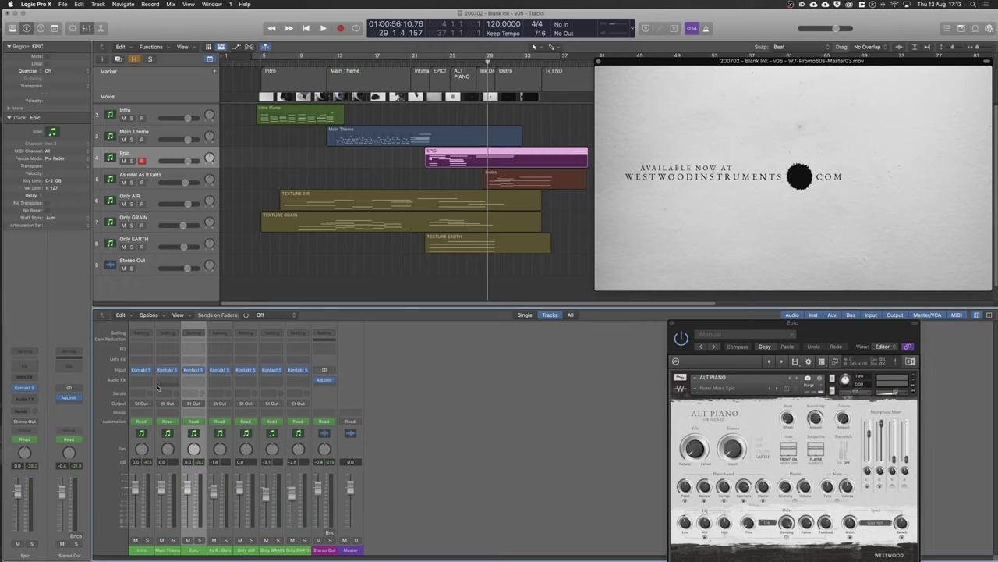
Move the Epic instrument window and open the Stereo Out's Adaptive Limiter (7.0 dB gain, -0.5 dB ceiling).
{"action": "left_click_drag", "start_coordinate": [864, 347], "coordinate": [652, 285]}
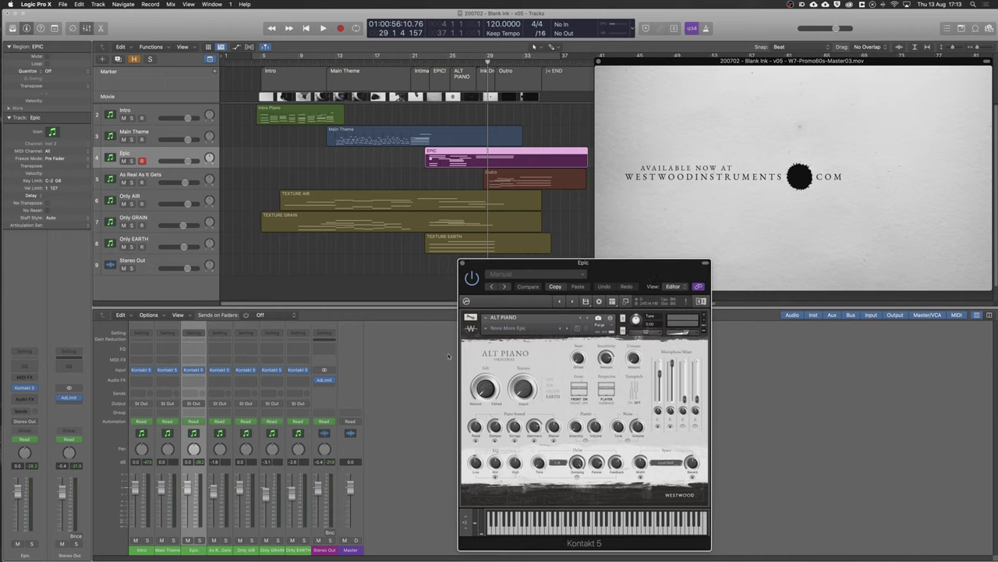
{"action": "left_click", "coordinate": [326, 381]}
{"action": "left_click_drag", "start_coordinate": [514, 274], "coordinate": [510, 278]}
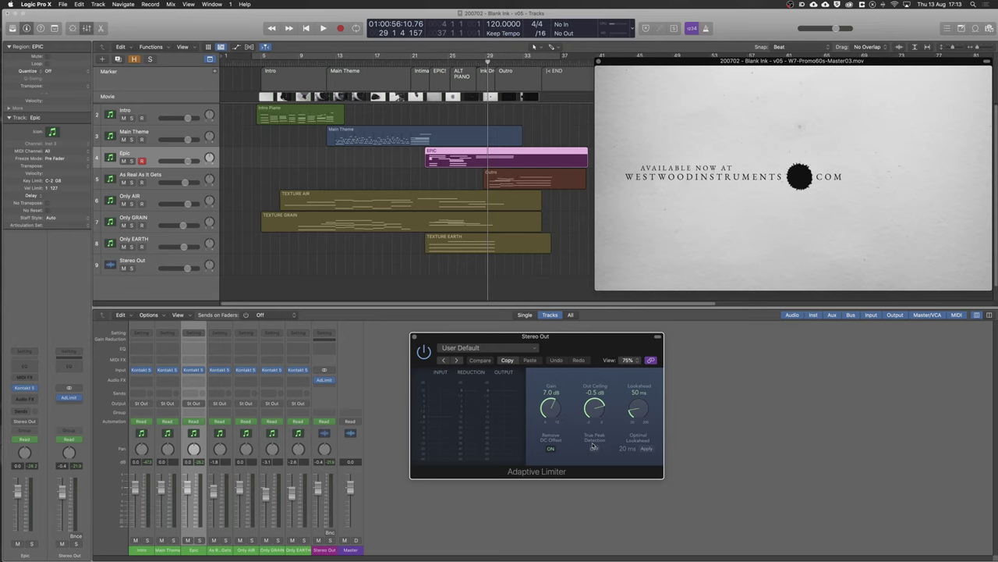
Nudge the limiter's Out Ceiling knob toward -0.3 dB, then close the Adaptive Limiter.
{"action": "left_click_drag", "start_coordinate": [594, 409], "coordinate": [594, 405]}
{"action": "left_click", "coordinate": [414, 337]}
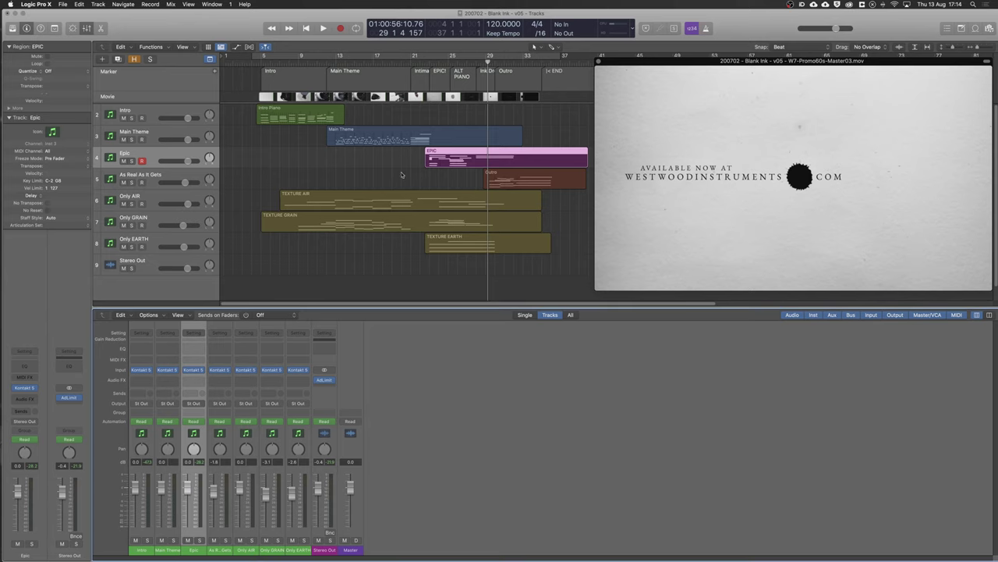
Jump back to around bar 22, select the Stereo Out track, and display the volume automation lanes.
{"action": "key", "text": "alt+comma"}
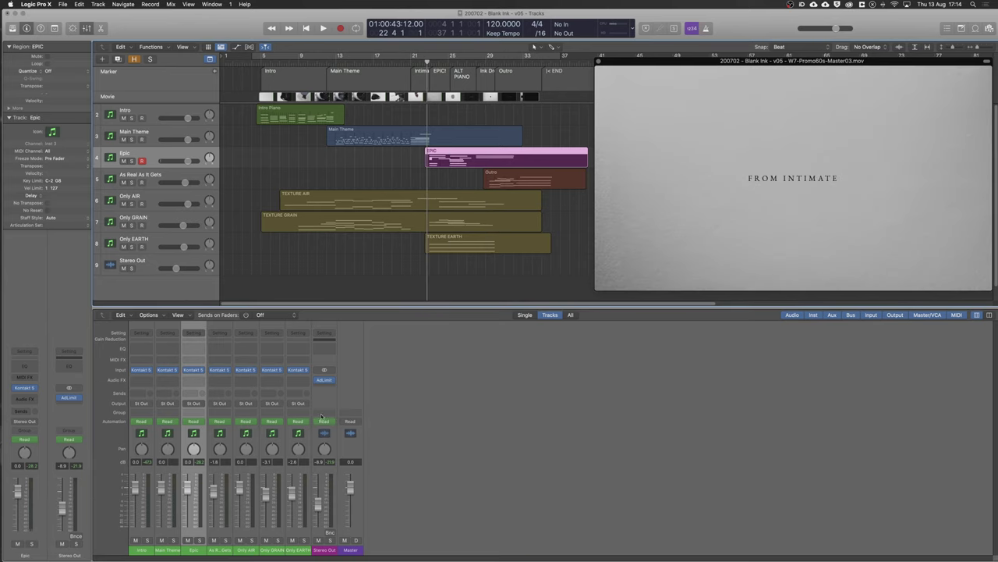
{"action": "left_click", "coordinate": [324, 424]}
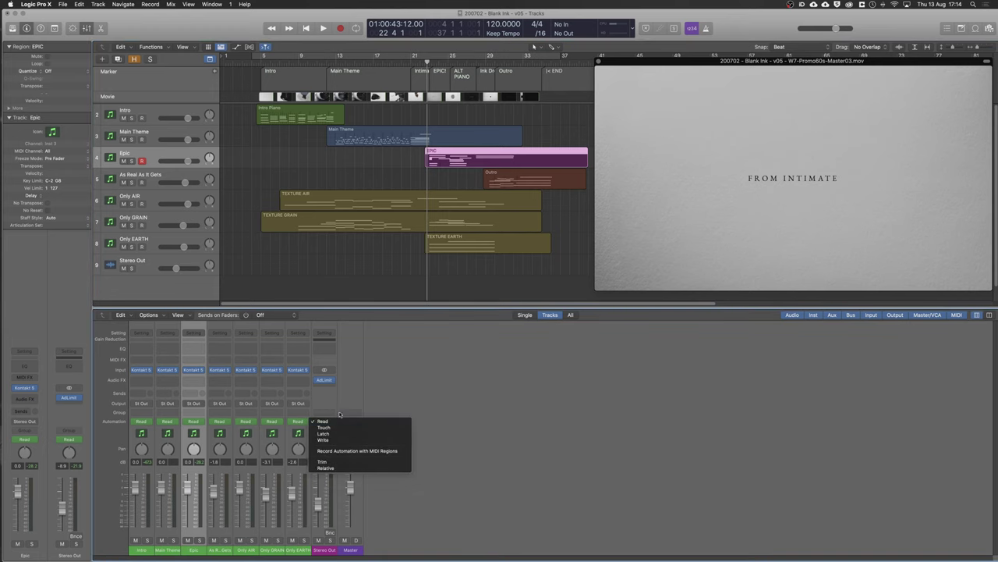
{"action": "left_click", "coordinate": [141, 265]}
{"action": "left_click", "coordinate": [238, 47]}
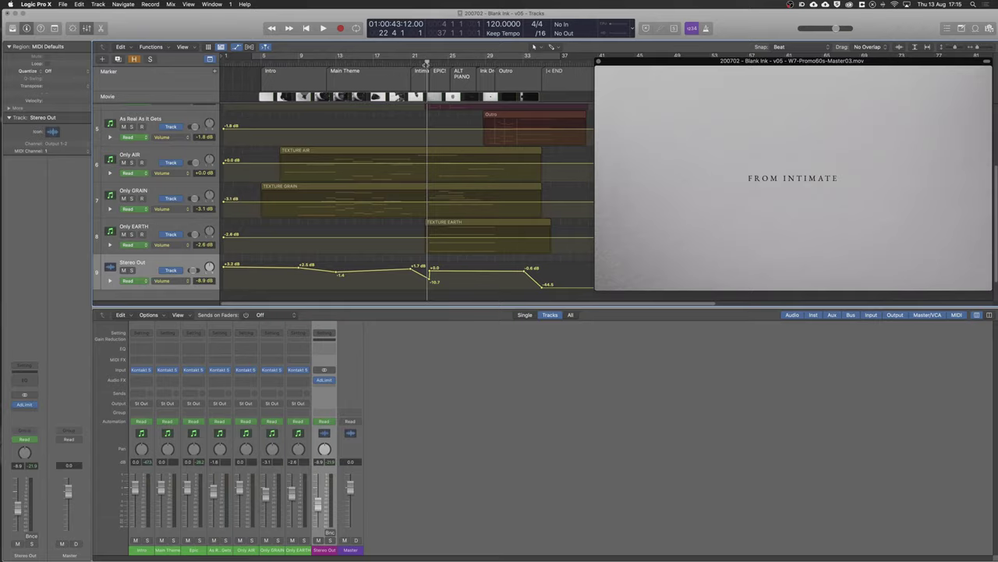
Play from bar 21 zoomed in around the playhead, then hide the automation lanes.
{"action": "double_click", "coordinate": [415, 64]}
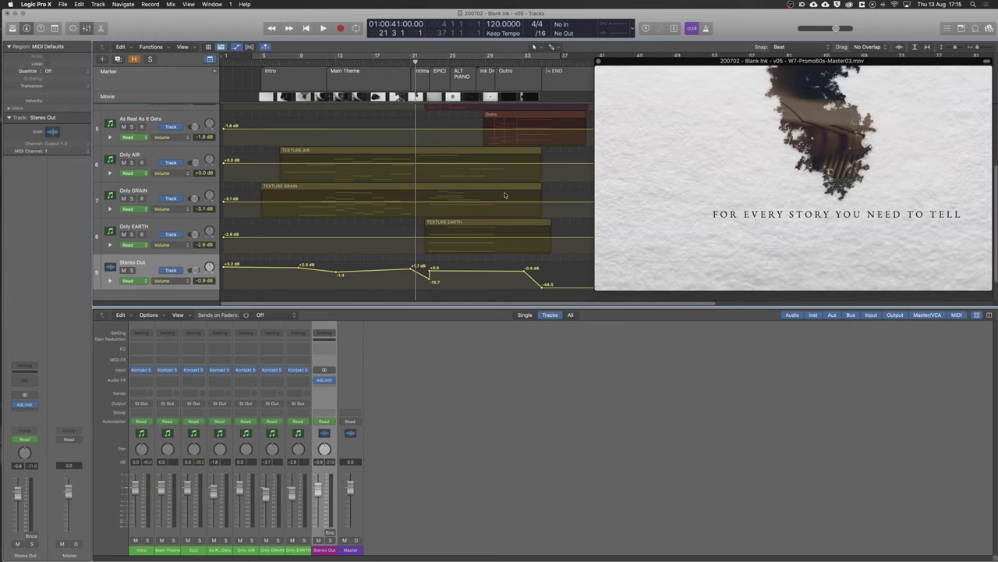
{"action": "key", "text": "super+Right"}
{"action": "key", "text": "super+Right"}
{"action": "key", "text": "super+Right"}
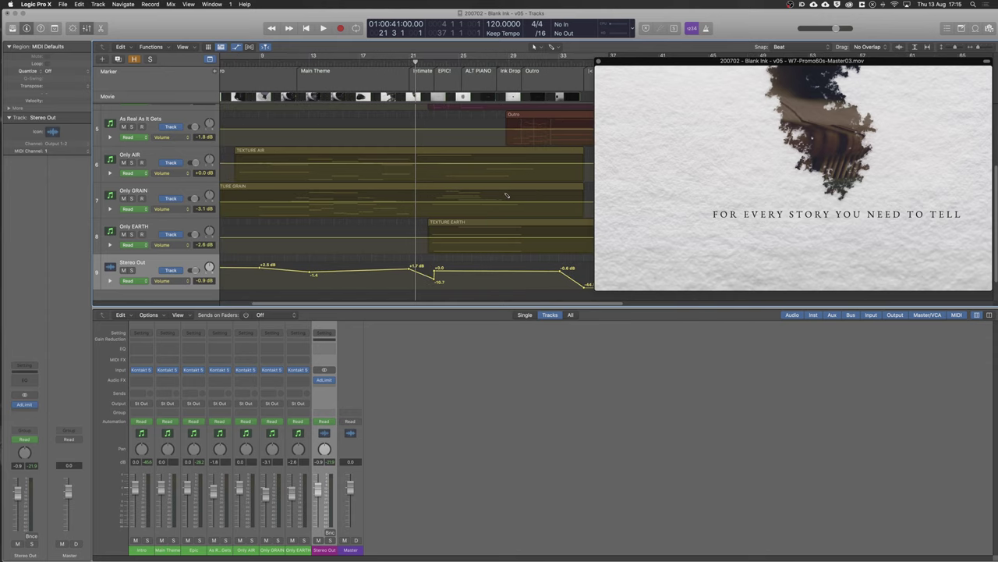
{"action": "key", "text": "space"}
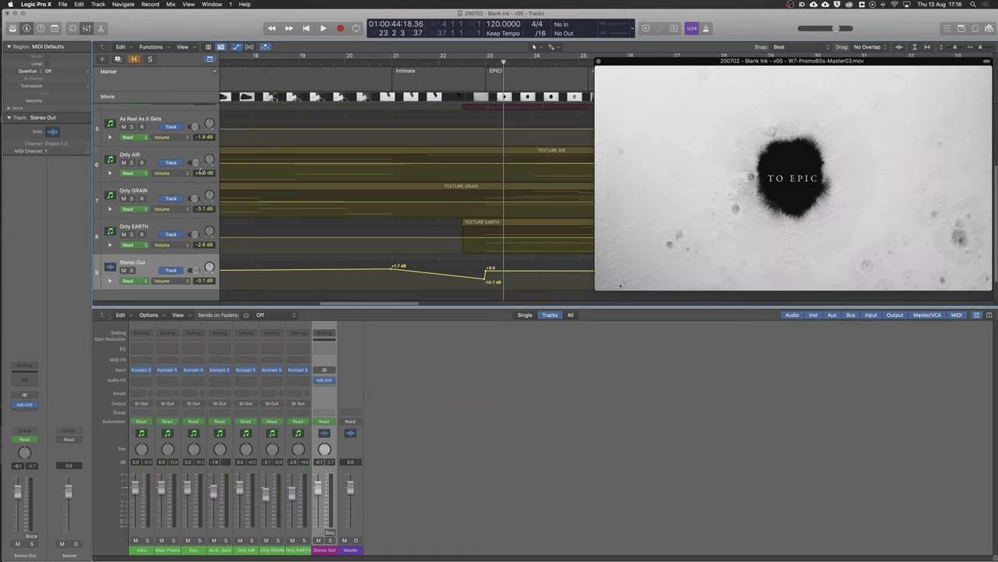
{"action": "left_click", "coordinate": [238, 46]}
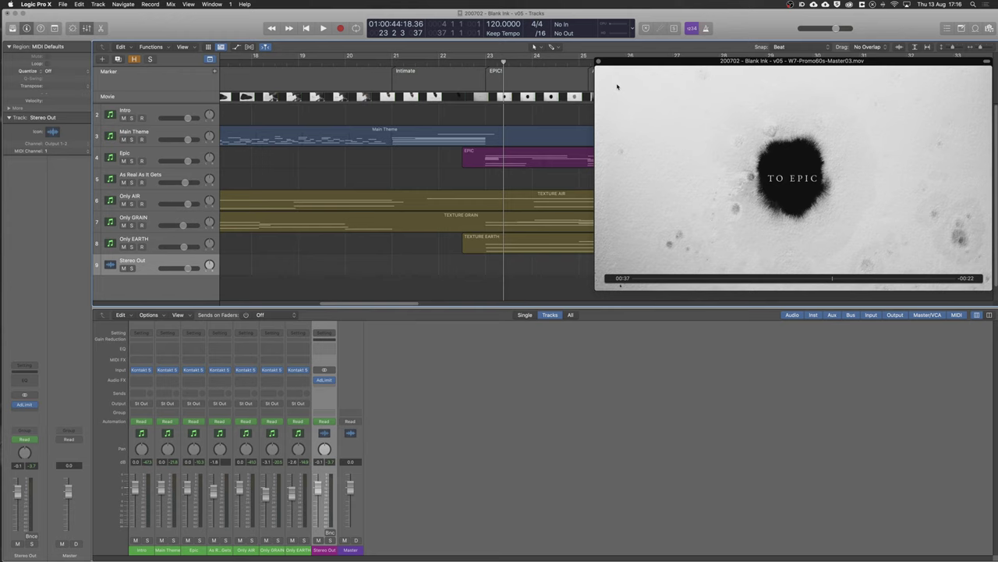
Zoom out to fit bars 1–121 and select the Intro Piano region.
{"action": "scroll", "coordinate": [583, 113], "scroll_direction": "down", "scroll_amount": 5}
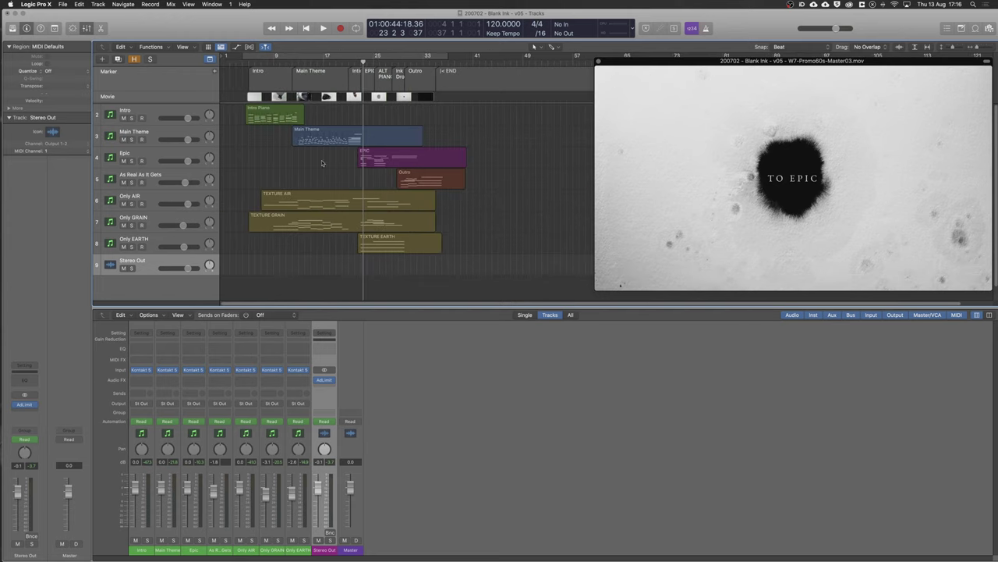
{"action": "left_click", "coordinate": [275, 116]}
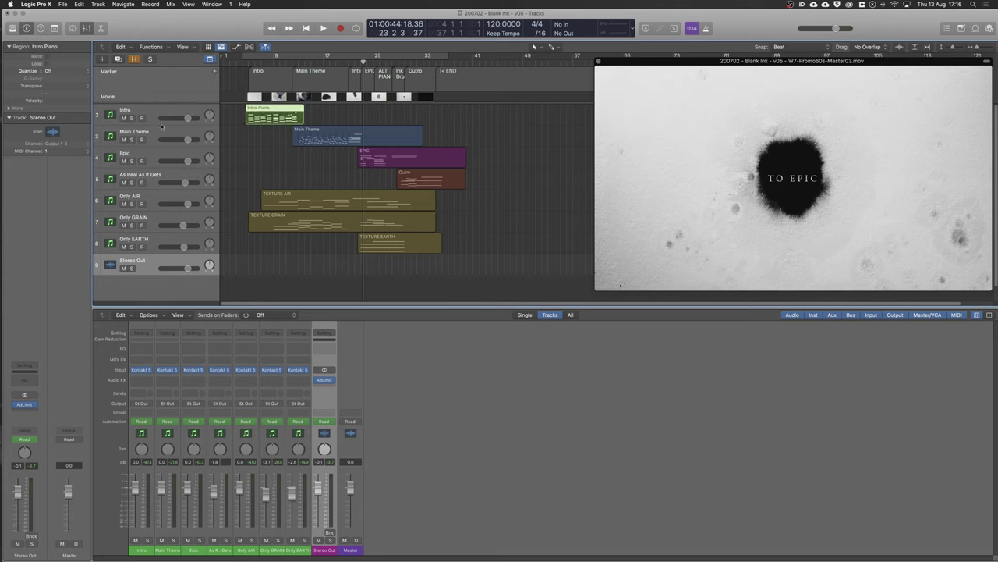